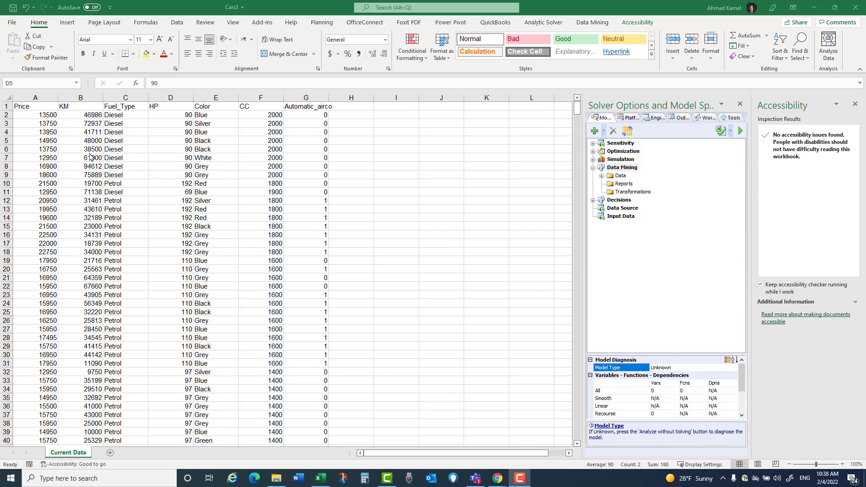
Examine the car data columns from Price to Automatic_airco, especially the text columns Fuel_Type and Color
left_click(108, 141)
left_click(43, 120)
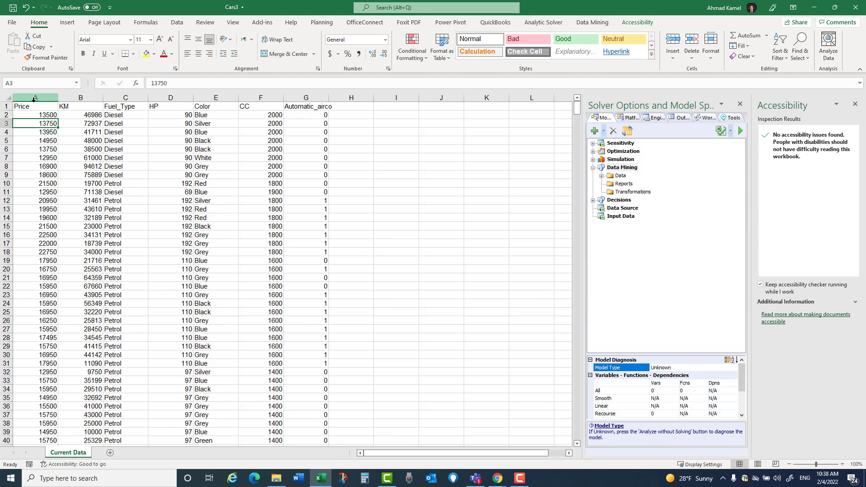
left_click_drag(41, 97, 307, 96)
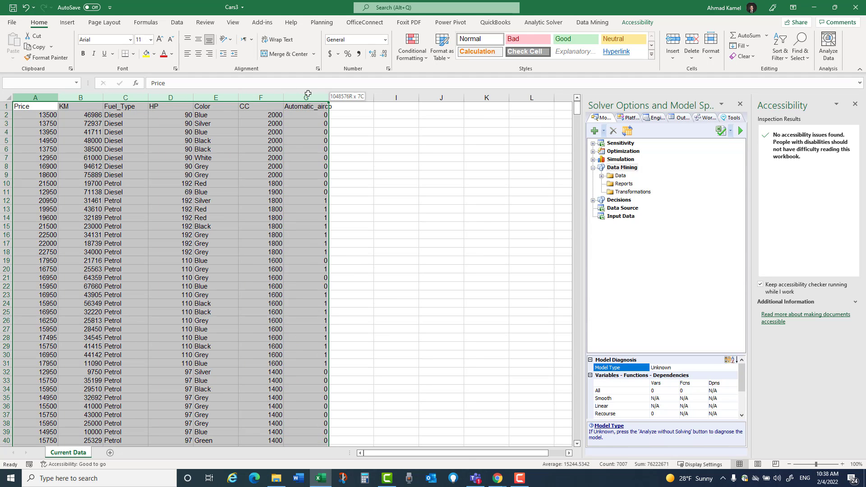
left_click(37, 97)
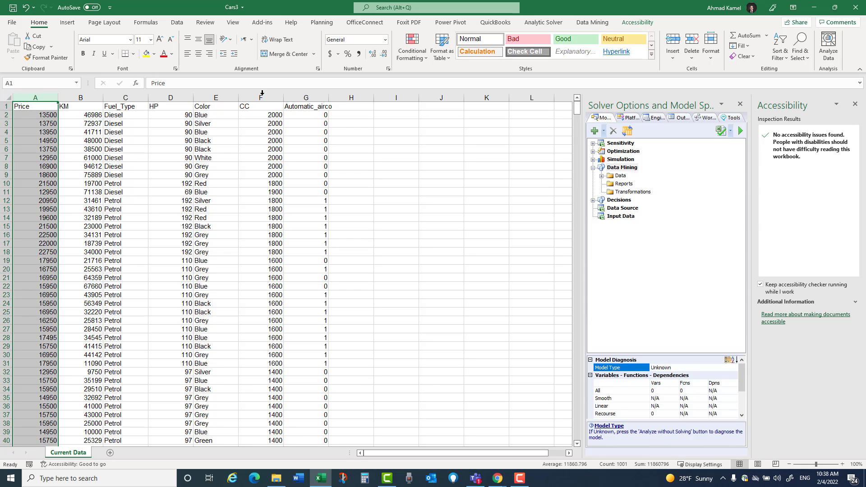
left_click(306, 106)
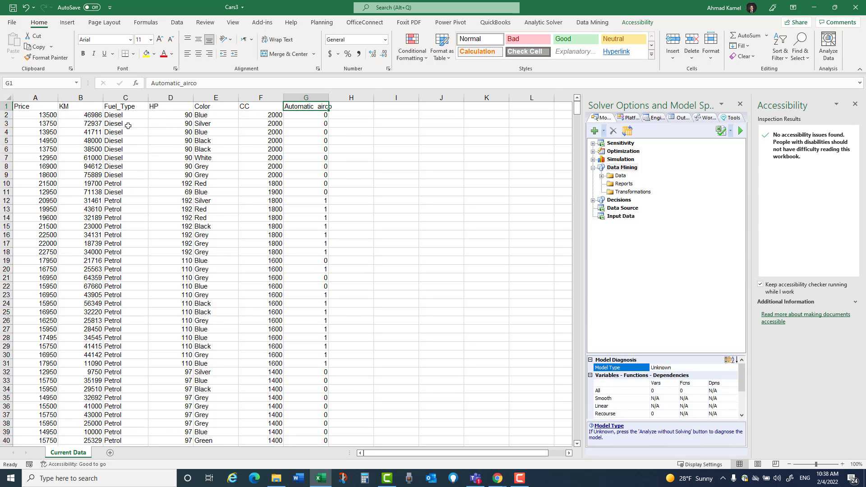
left_click(128, 110)
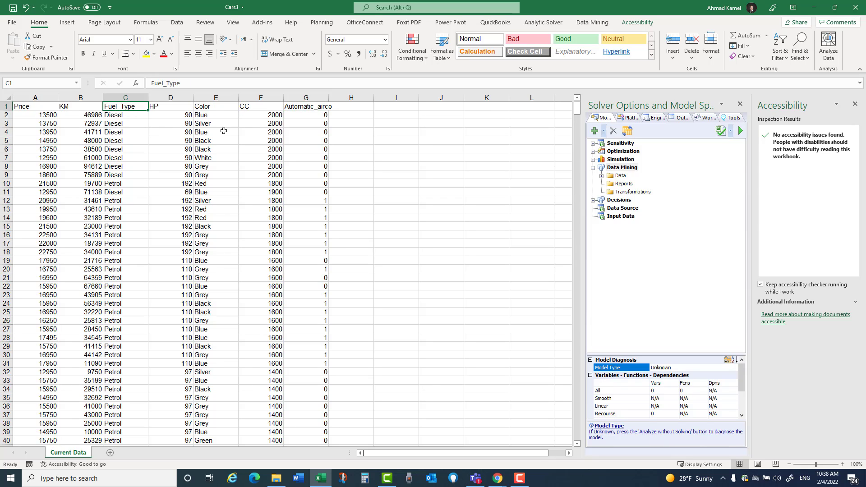
left_click(211, 107)
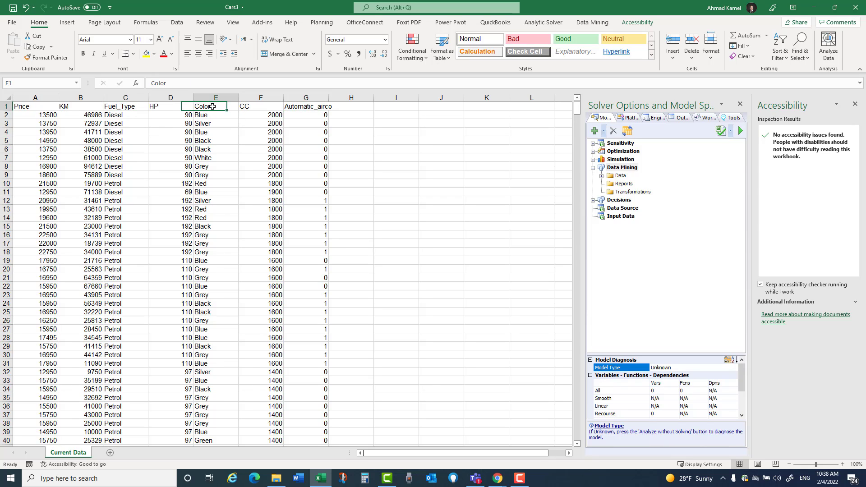
left_click(126, 98)
left_click(216, 98)
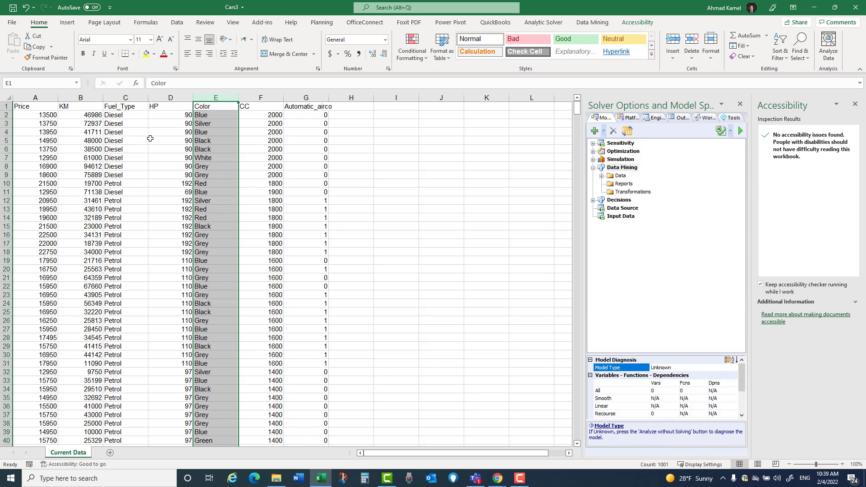
left_click(126, 115)
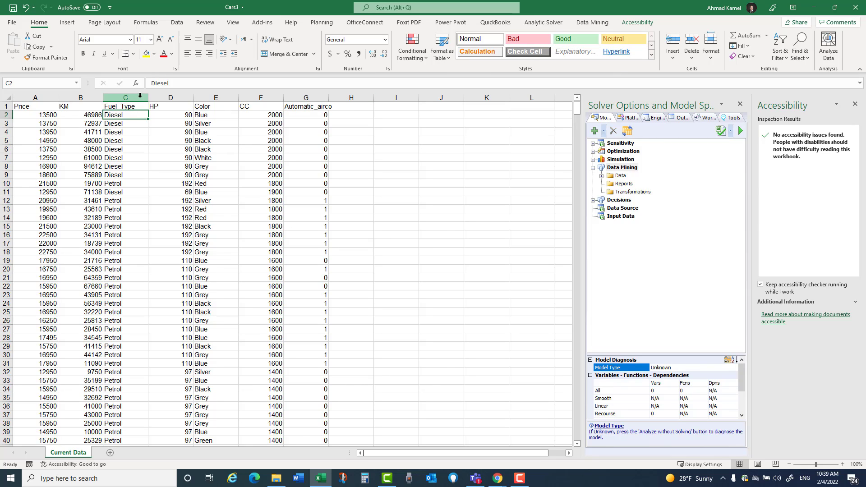
Try to add Fuel_Type as a selected variable in a Linear Regression on the Current Data worksheet
left_click(592, 22)
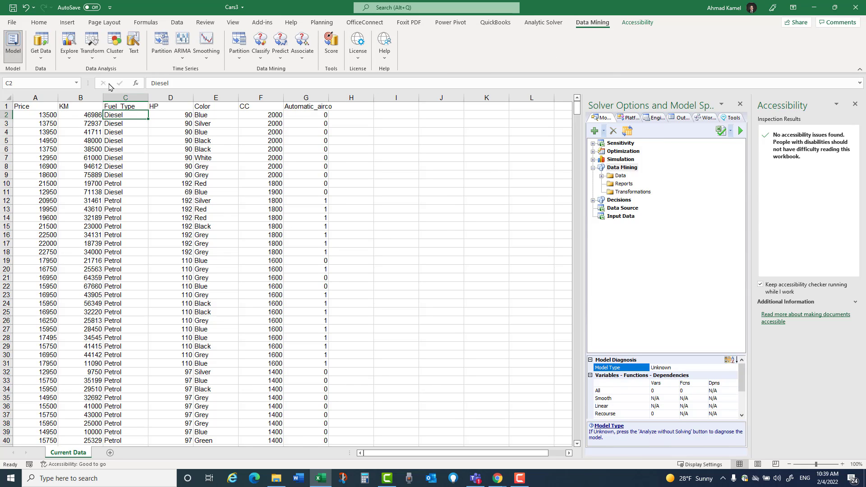
left_click(280, 47)
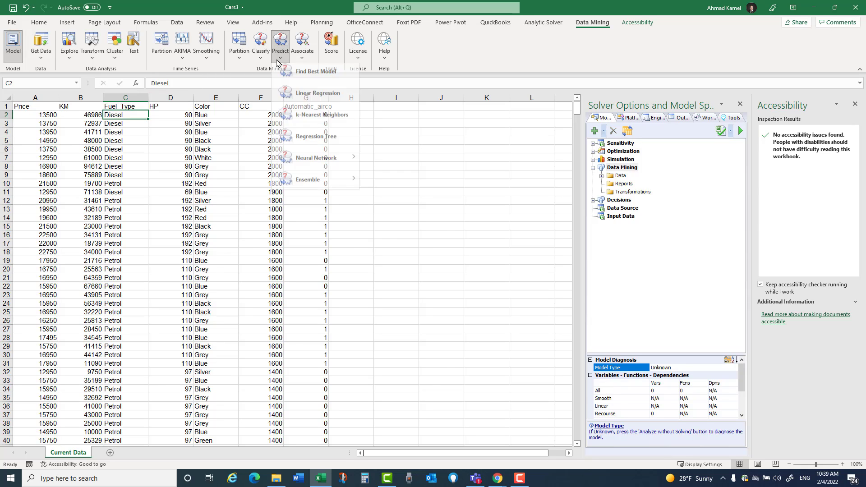
left_click(311, 98)
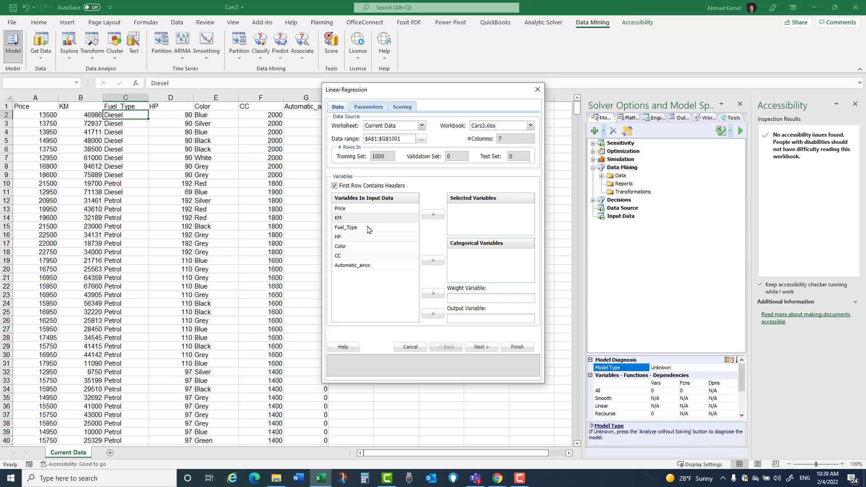
left_click(346, 227)
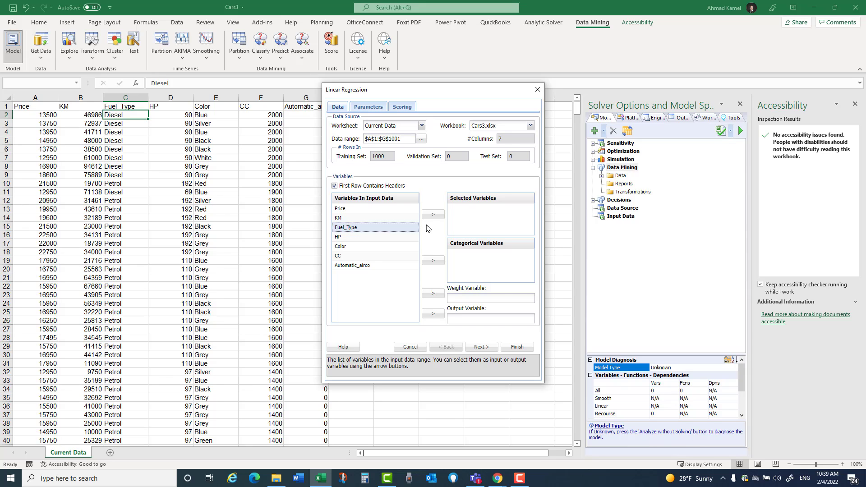
left_click(433, 215)
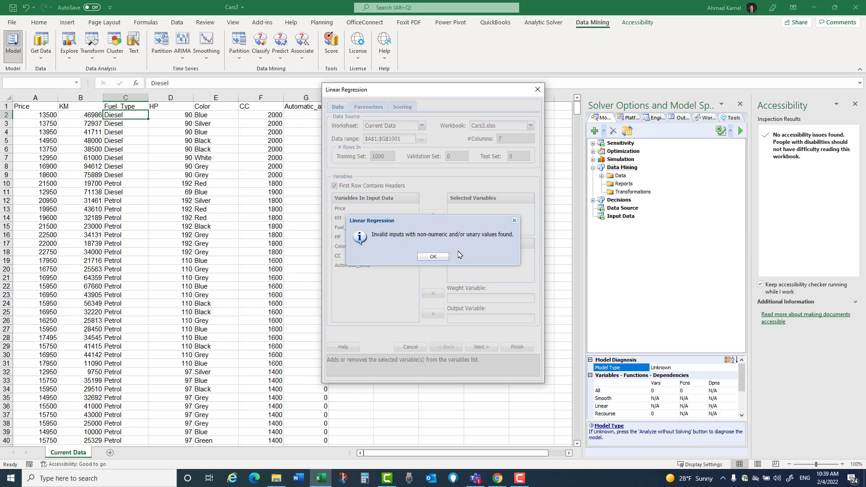
left_click(441, 257)
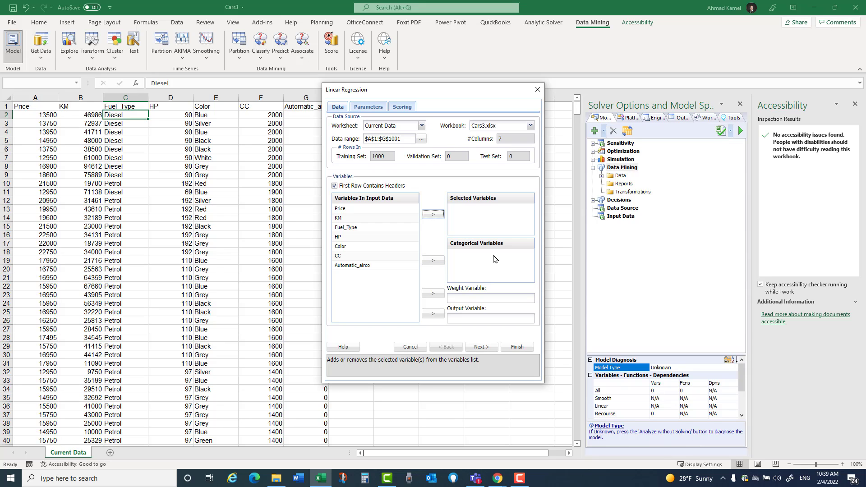
left_click(536, 90)
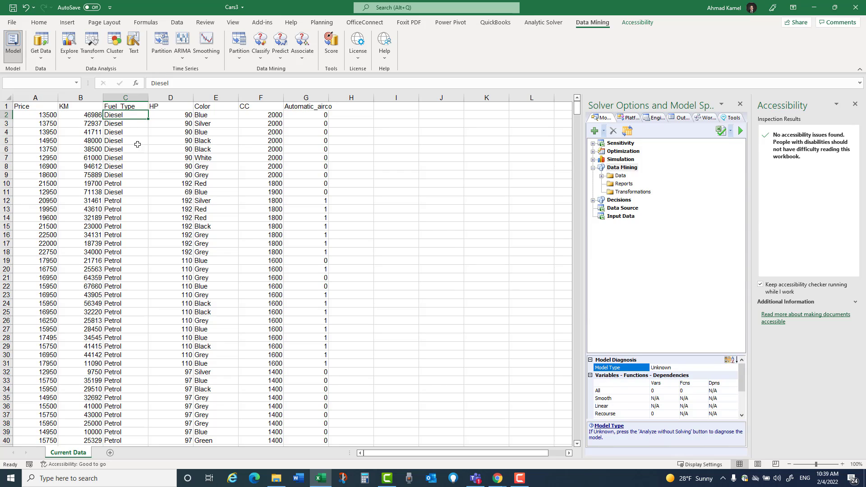
Start Create Dummies for the categorical data on the Current Data worksheet and set its data range to $A$1:$g$1001
left_click(118, 98)
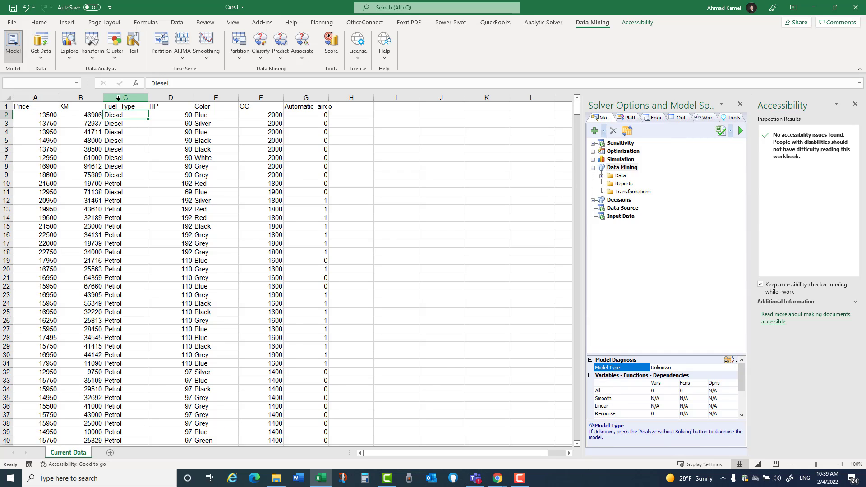
left_click(215, 97)
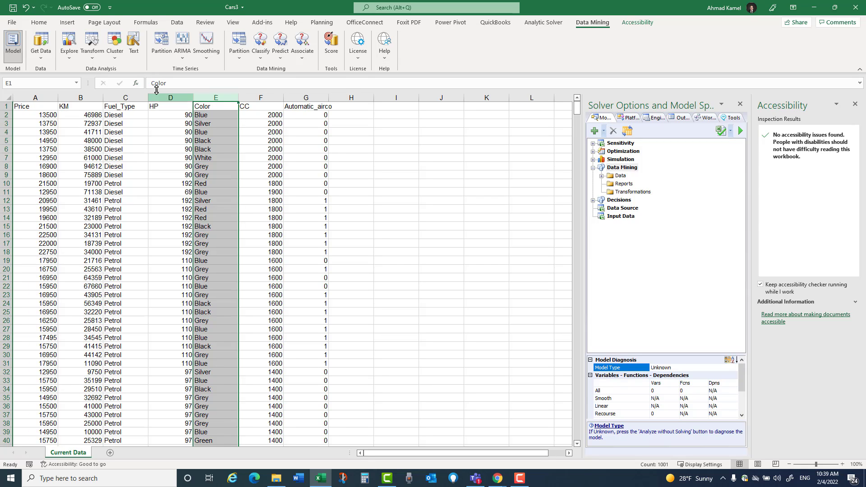
left_click(93, 54)
mouse_move(154, 119)
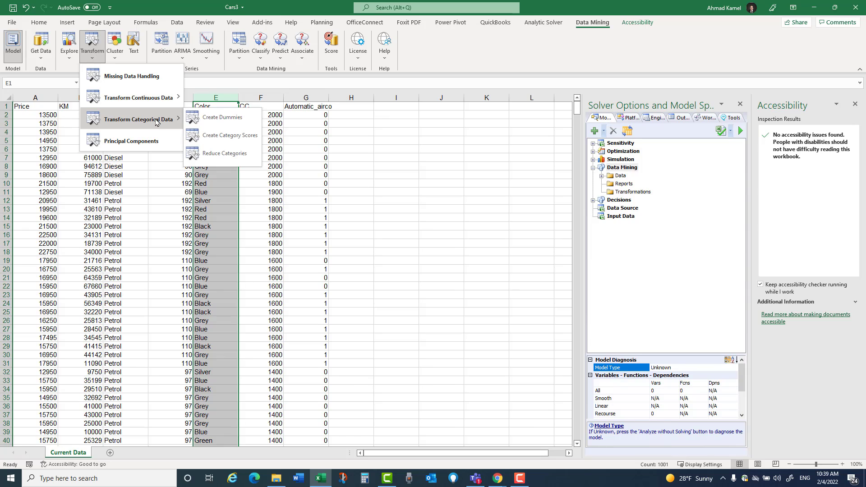
left_click(231, 121)
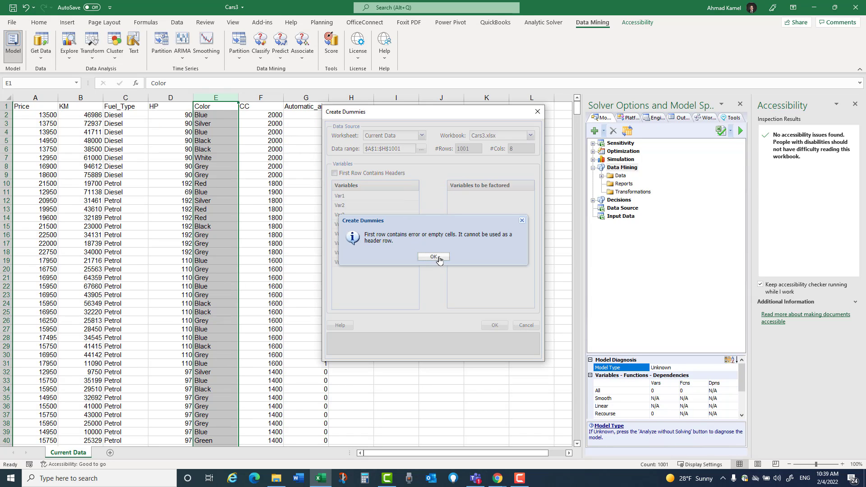
left_click(434, 257)
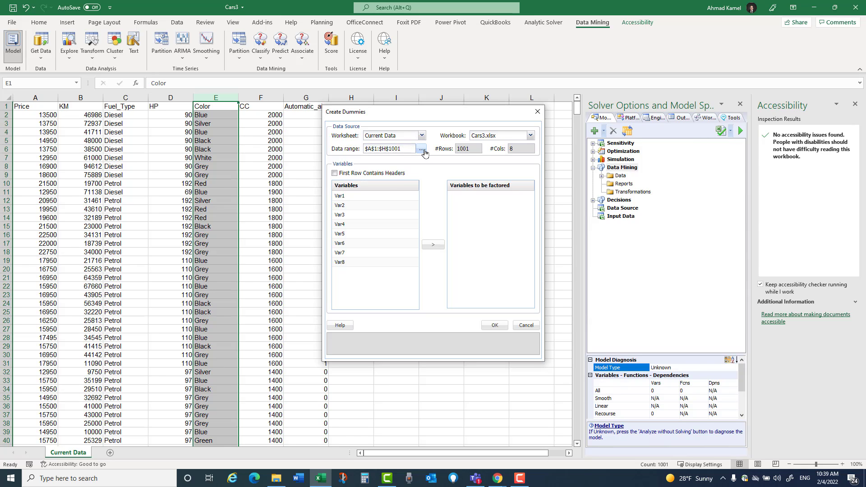
left_click_drag(405, 112, 519, 104)
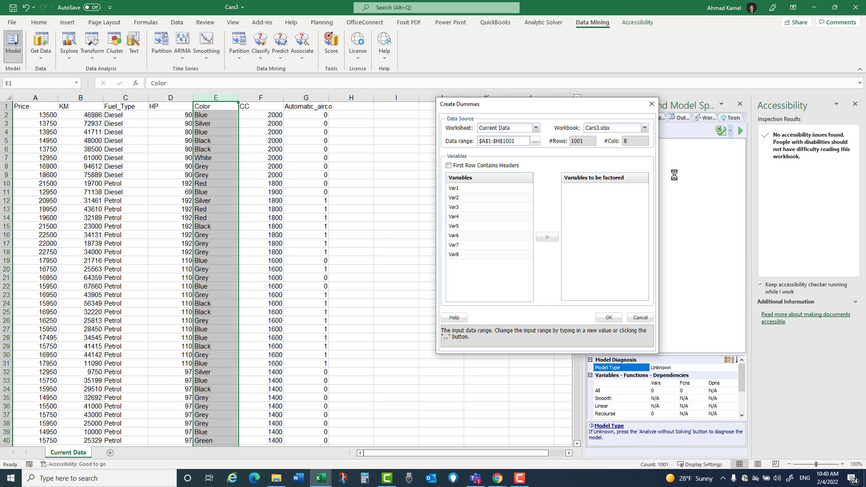
key("BackSpace")
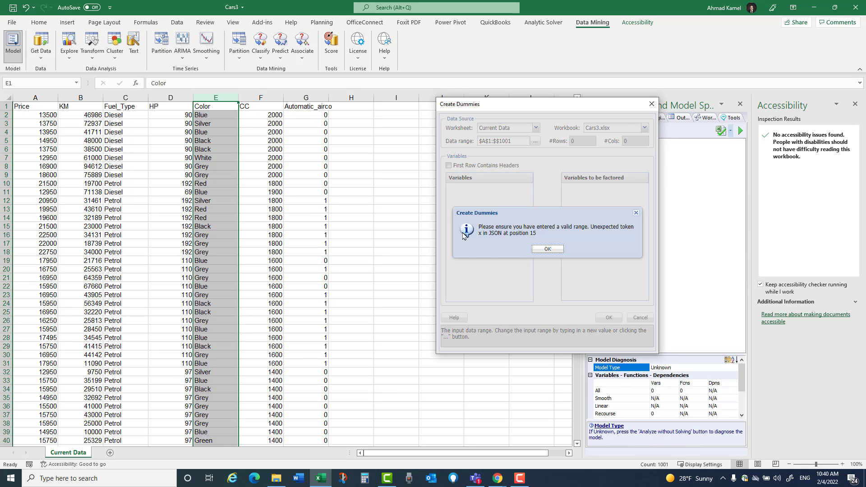
left_click(545, 248)
type("g")
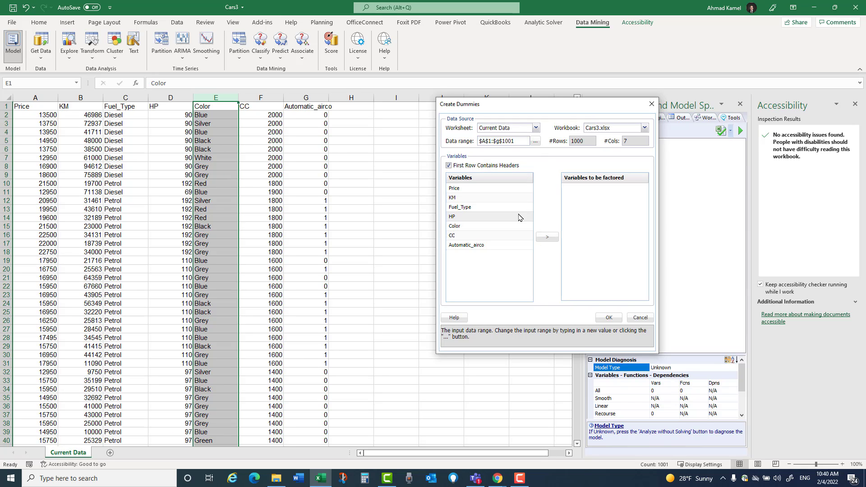
Add Fuel_Type and Color to the variables to be factored and generate the dummy variables
left_click(484, 188)
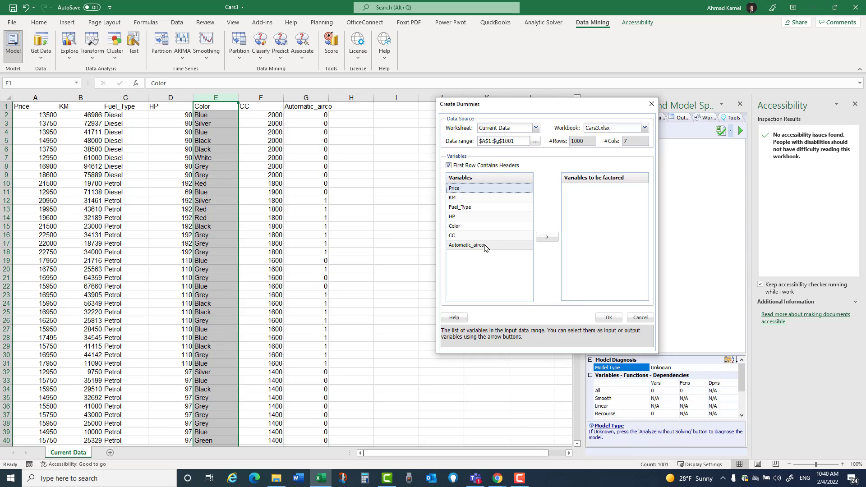
left_click(469, 207)
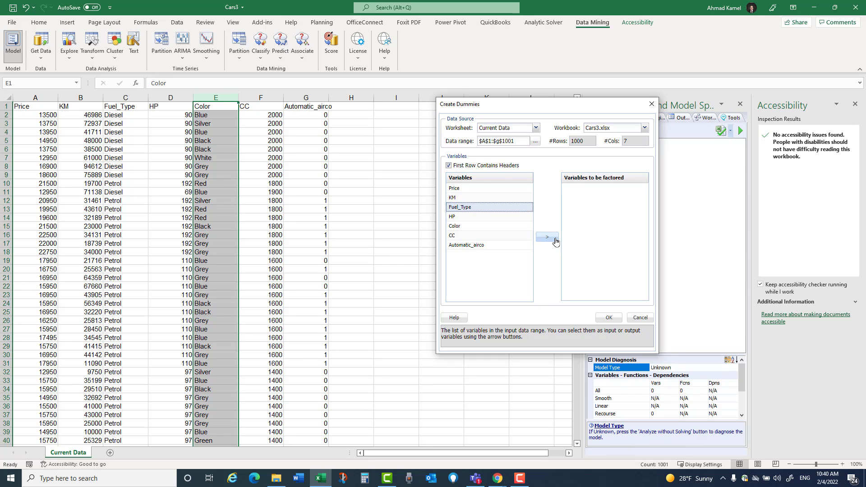
left_click(554, 238)
left_click(454, 217)
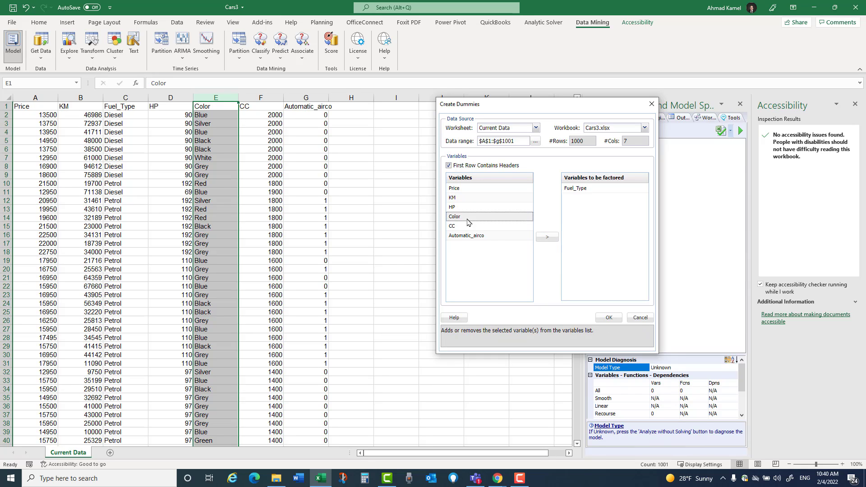
left_click(547, 237)
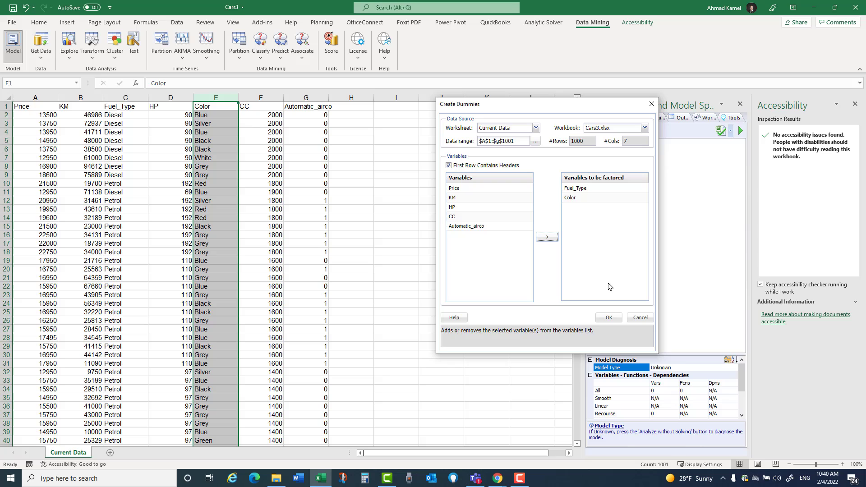
left_click(609, 319)
Examine the fuel type and color dummy columns in the transformed data on the Encoding sheet
scroll(412, 245, "down", 5)
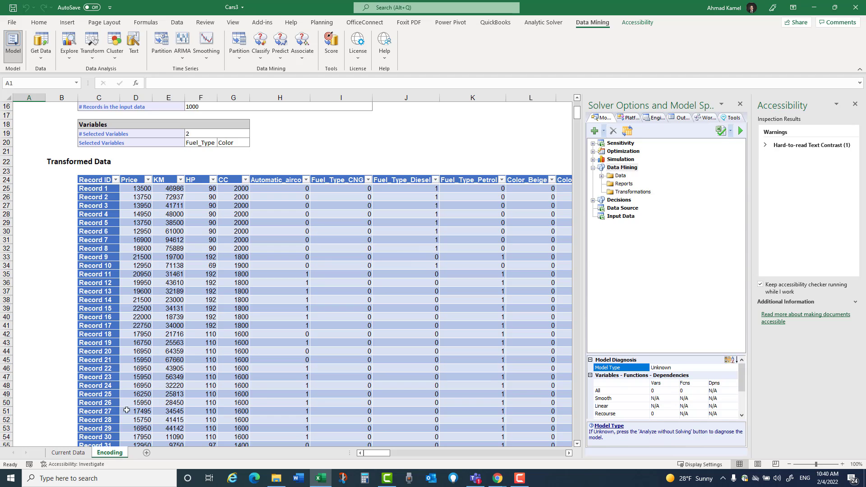
mouse_move(386, 456)
left_mouse_down()
mouse_move(418, 457)
mouse_move(387, 444)
mouse_move(393, 447)
left_mouse_up()
left_click(256, 181)
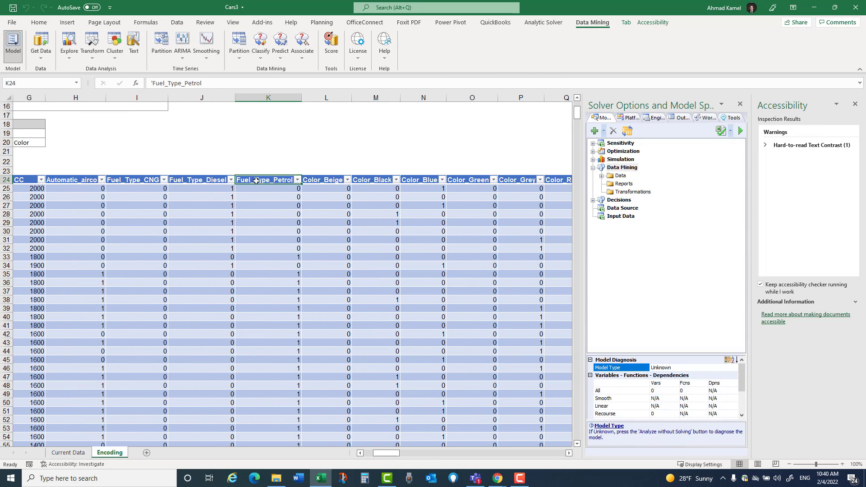
left_click(201, 181)
left_click(143, 181)
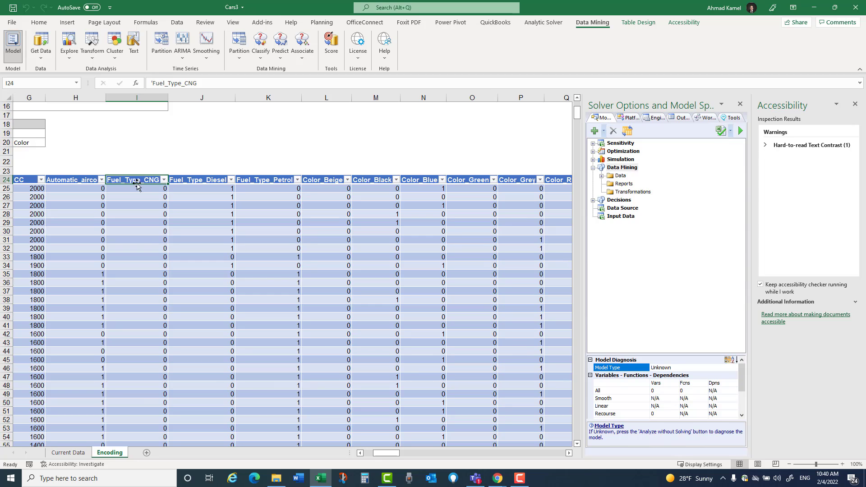
left_click(285, 176)
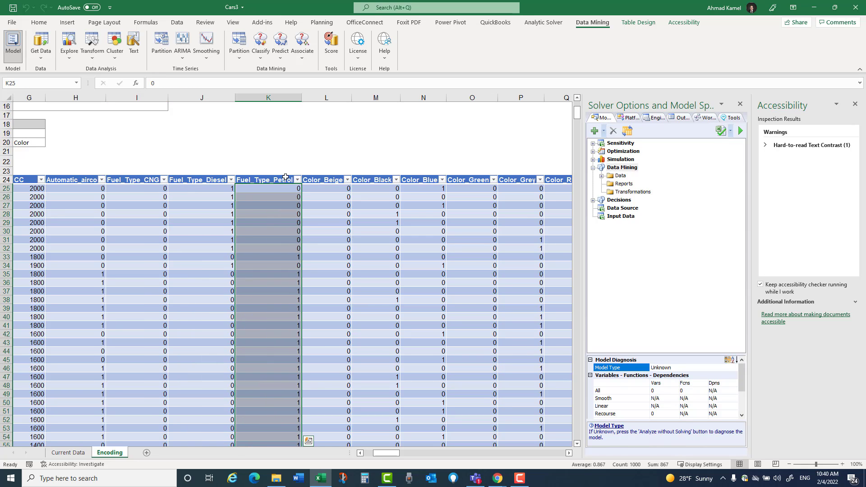
left_click(318, 180)
key("Right")
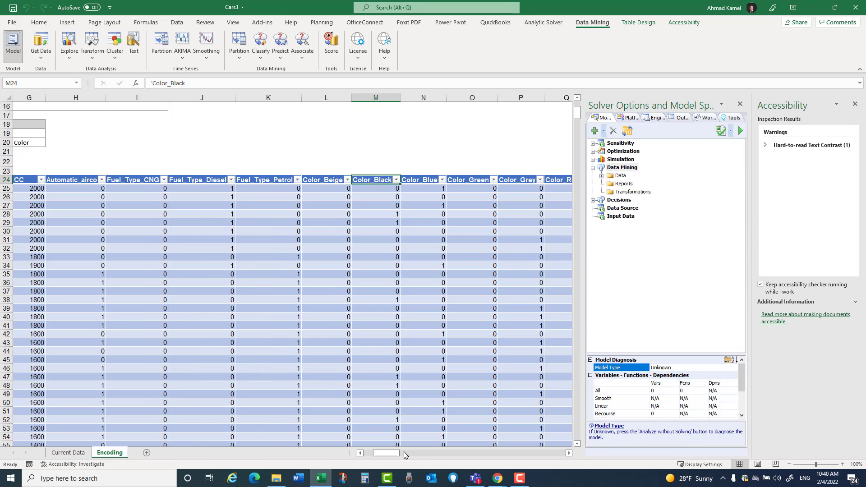
mouse_move(390, 453)
left_mouse_down()
mouse_move(397, 457)
mouse_move(381, 454)
left_mouse_up()
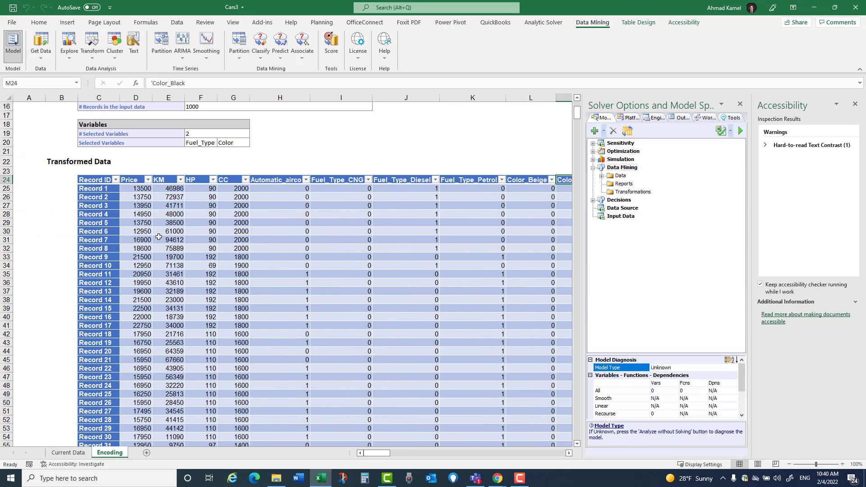
Start a Standard Partition of the transformed data on the Encoding sheet and add all variables from Price through Color_Yellow as selected variables
left_click(133, 210)
scroll(180, 280, "up", 2)
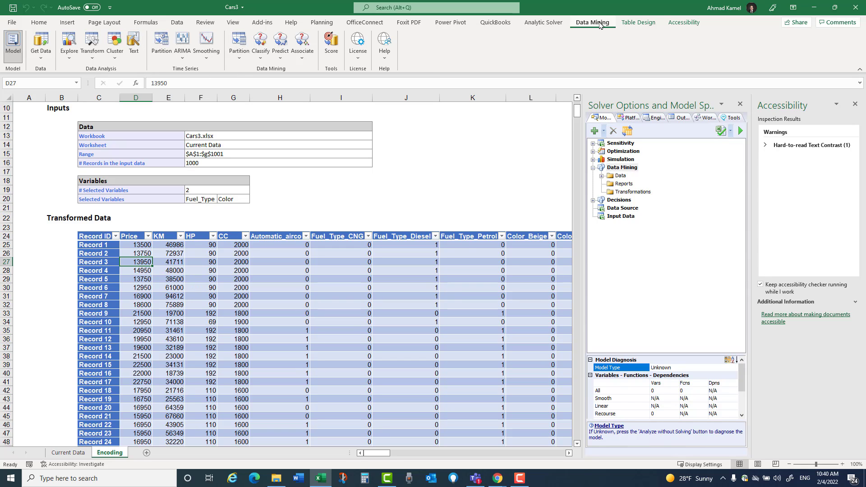
left_click(239, 47)
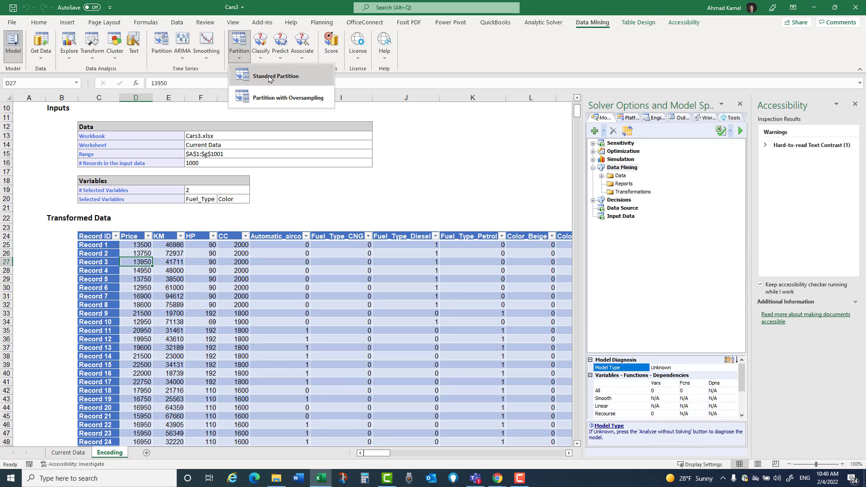
left_click(280, 78)
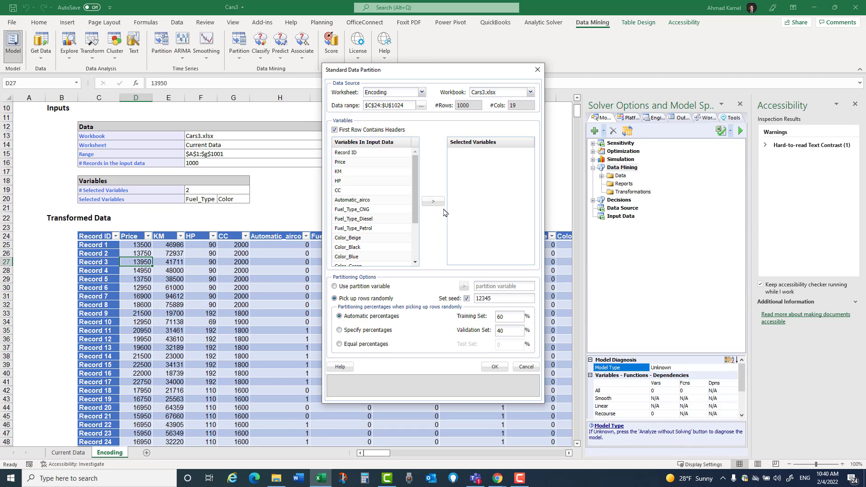
left_click(356, 162)
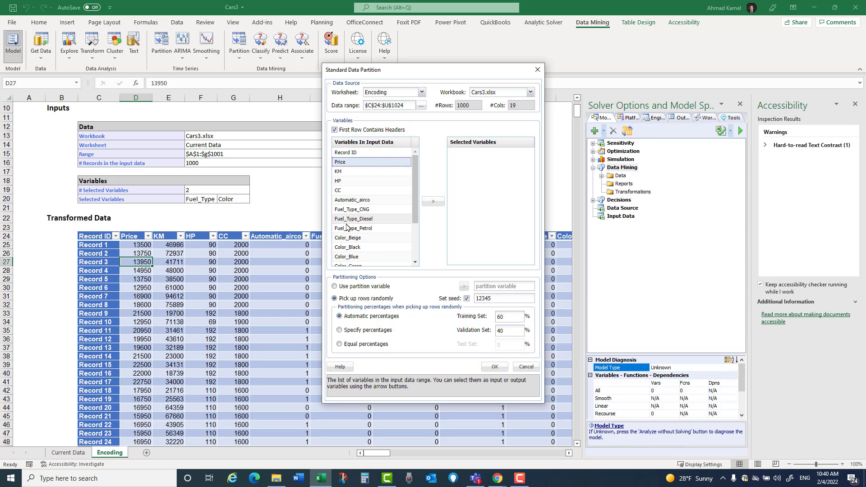
scroll(349, 238, "down", 3)
left_click(355, 262, "shift")
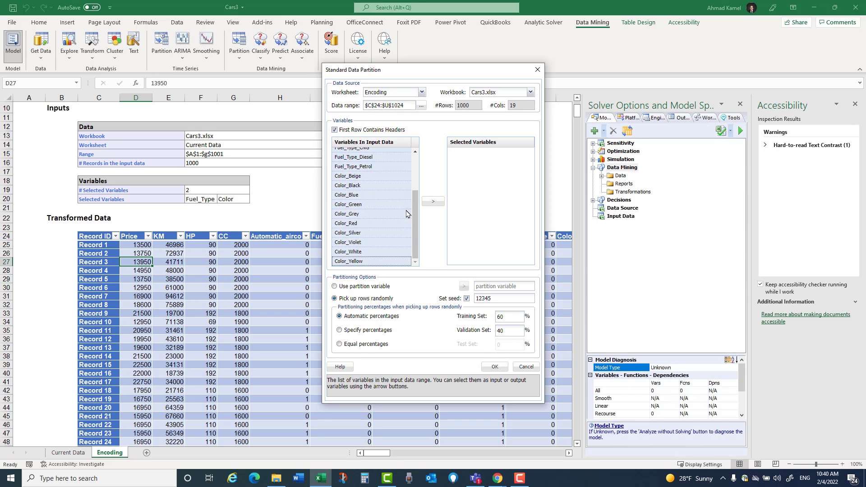
scroll(408, 225, "up", 3)
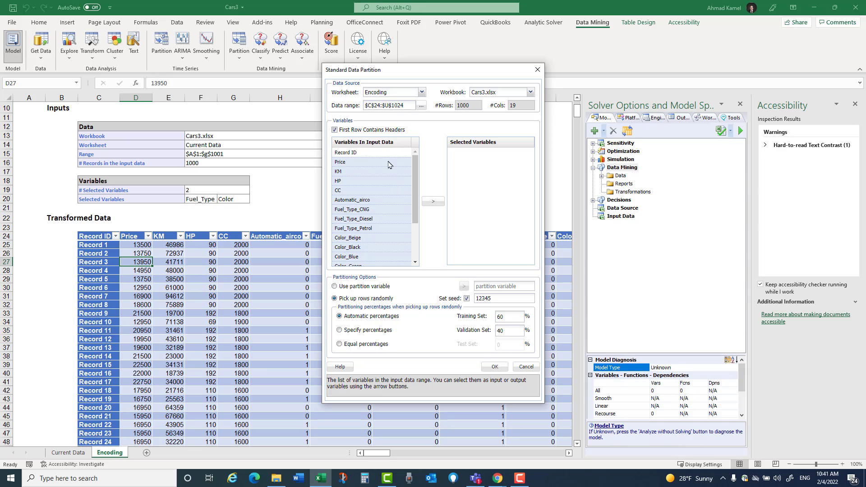
left_click(433, 201)
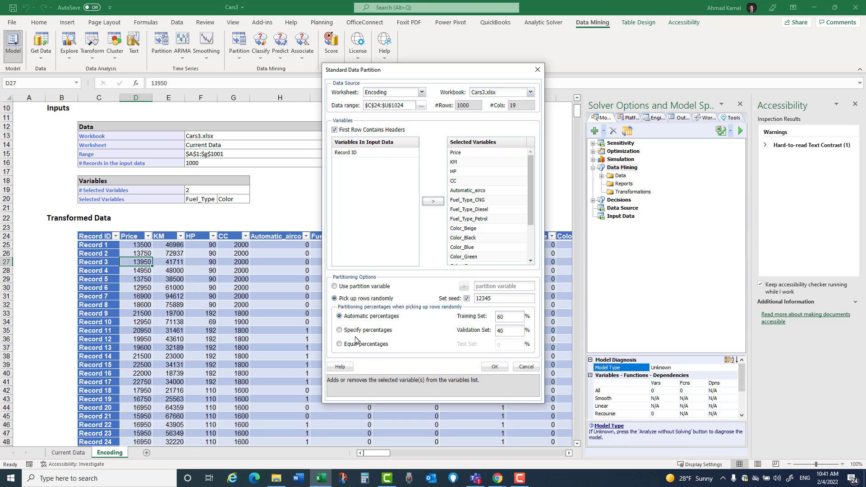
Specify partition percentages of 75 for training, 20 for validation and 5 for test, and run the partition
left_click(340, 330)
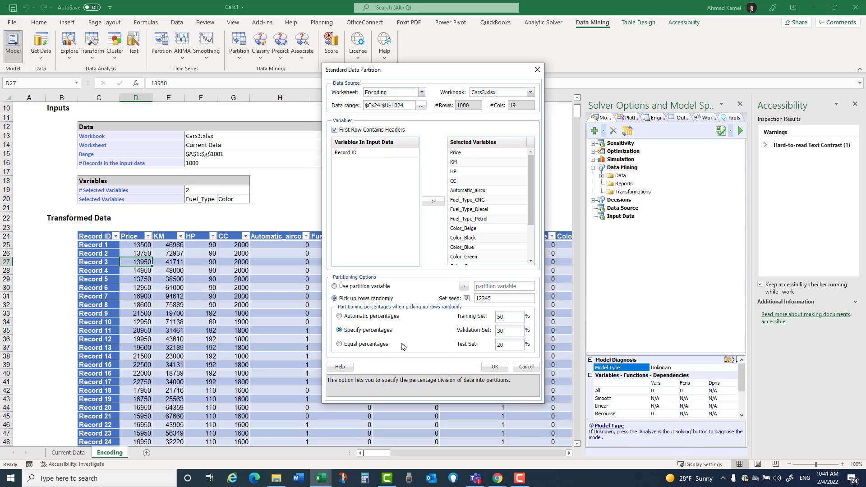
double_click(511, 318)
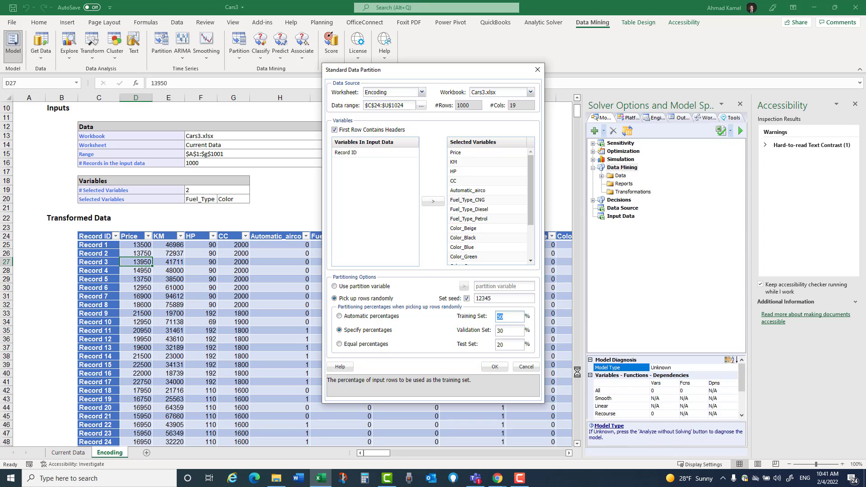
type("75")
double_click(509, 332)
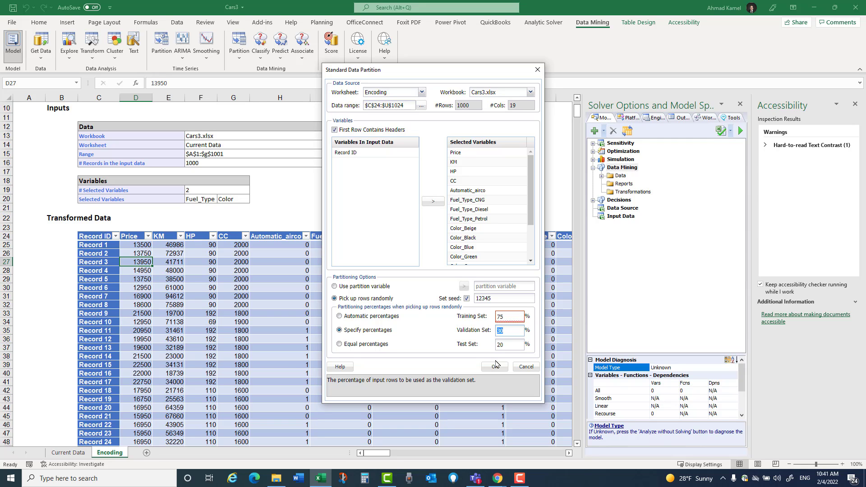
type("20")
double_click(509, 345)
type("5")
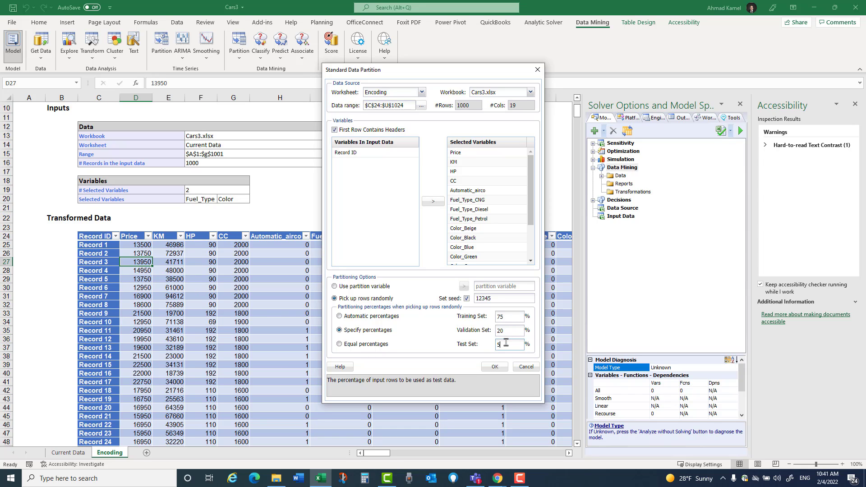
left_click(494, 366)
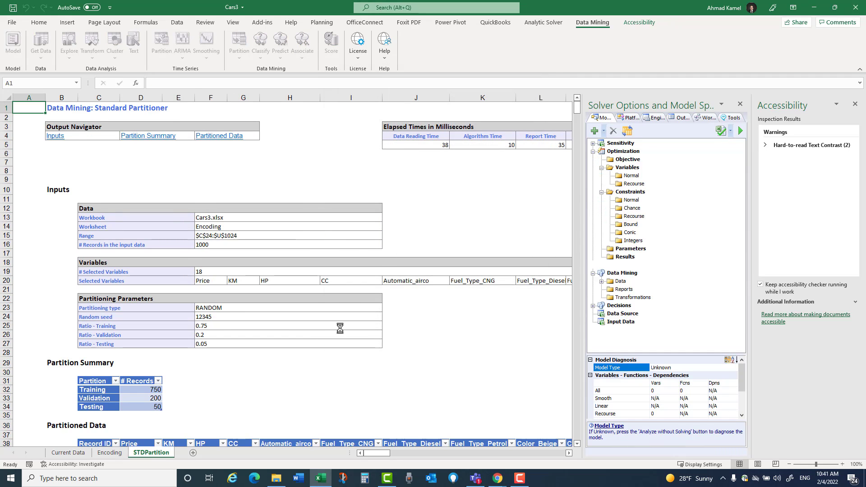
Examine the training, validation and testing record counts in the Partition Summary on the STDPartition sheet
scroll(161, 287, "down", 6)
left_click(145, 225)
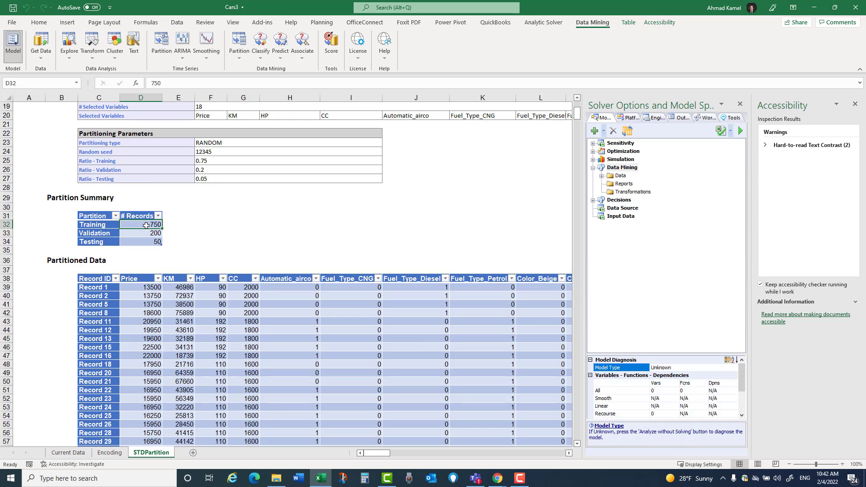
left_click(141, 242)
left_click_drag(141, 243, 142, 226)
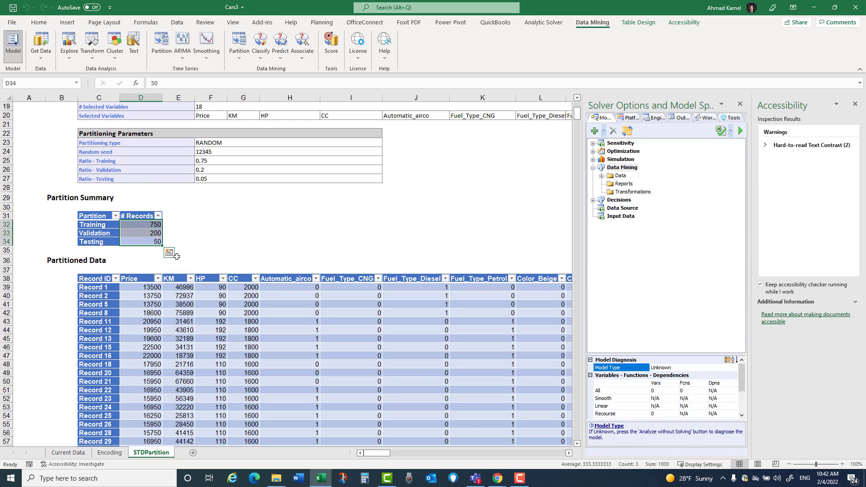
left_click(116, 226)
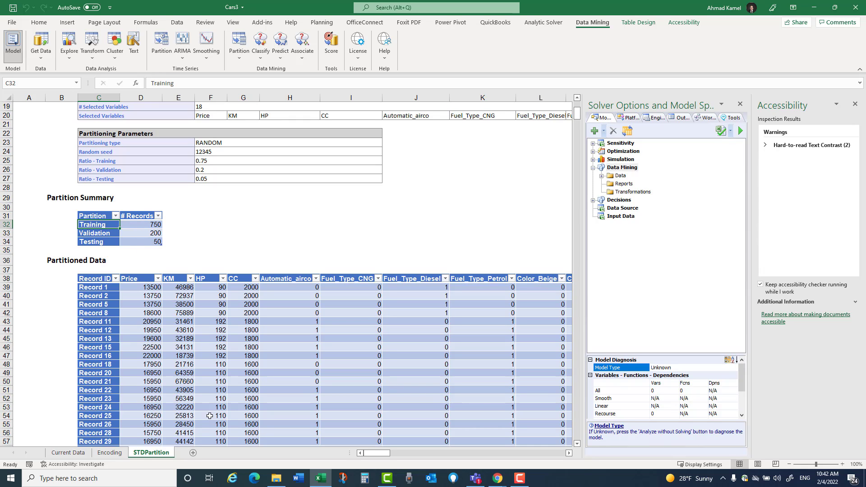
Start a Linear Regression on the partitioned data in the STDPartition sheet and set Price as the output variable
left_click(101, 292)
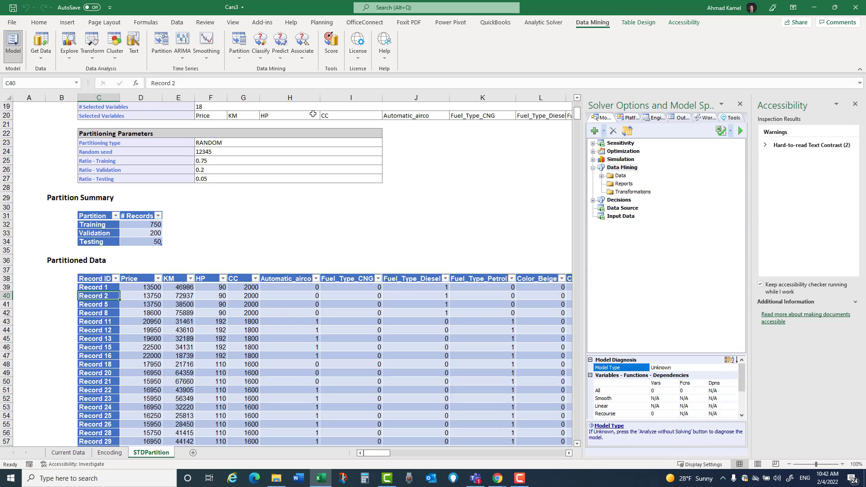
left_click(280, 55)
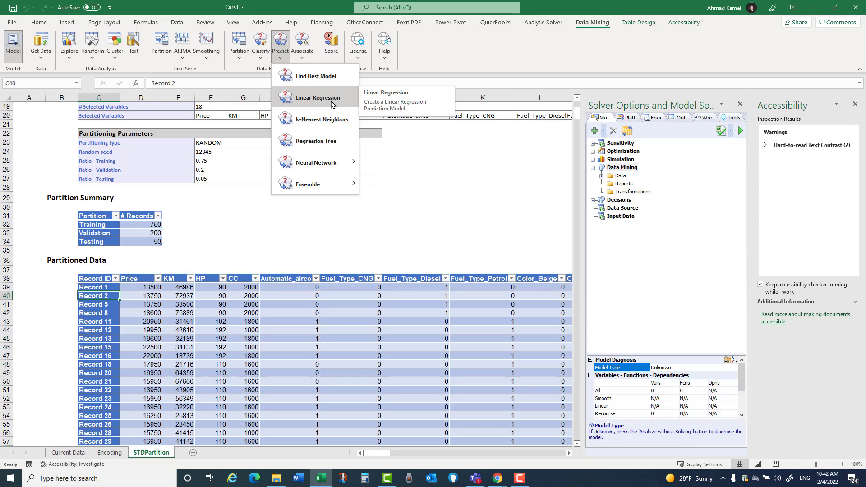
left_click(330, 102)
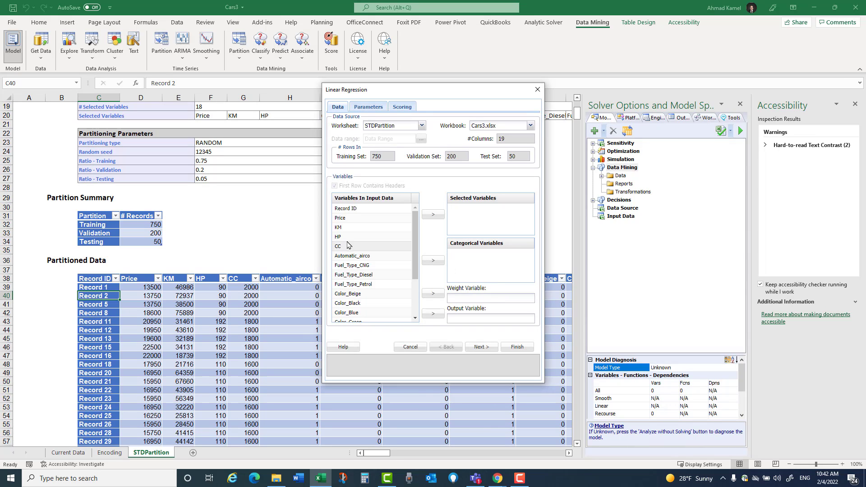
left_click(354, 221)
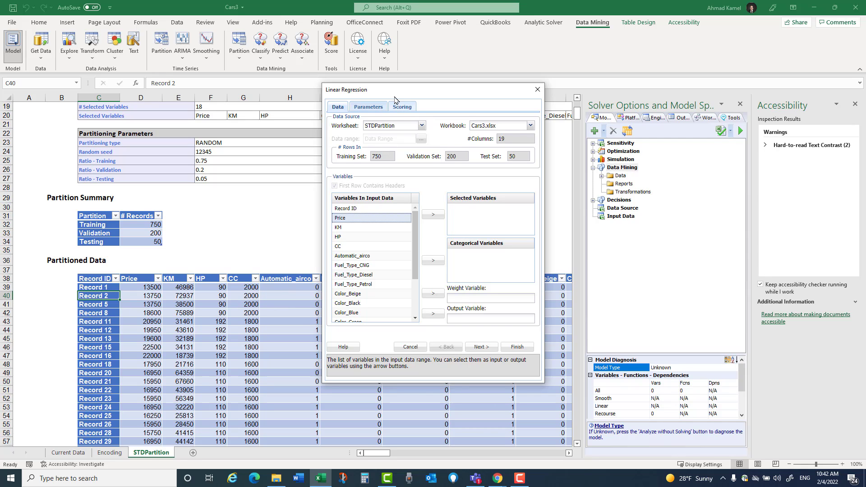
left_click_drag(401, 97, 630, 61)
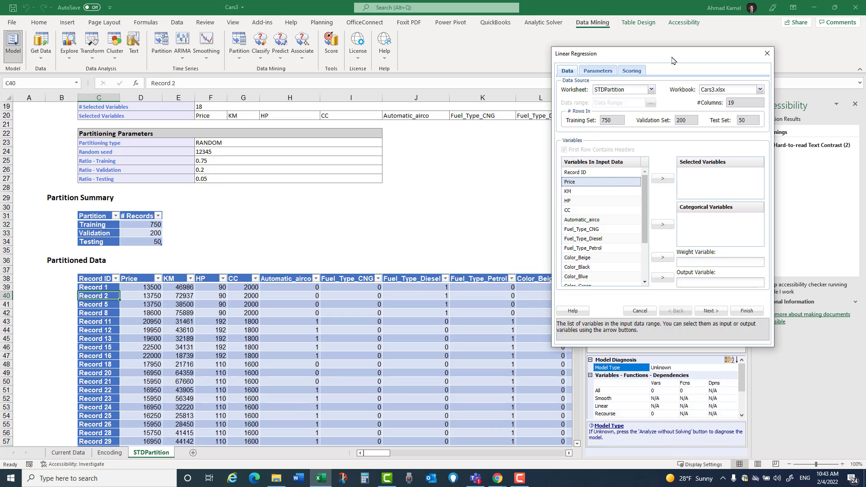
left_click_drag(671, 58, 593, 50)
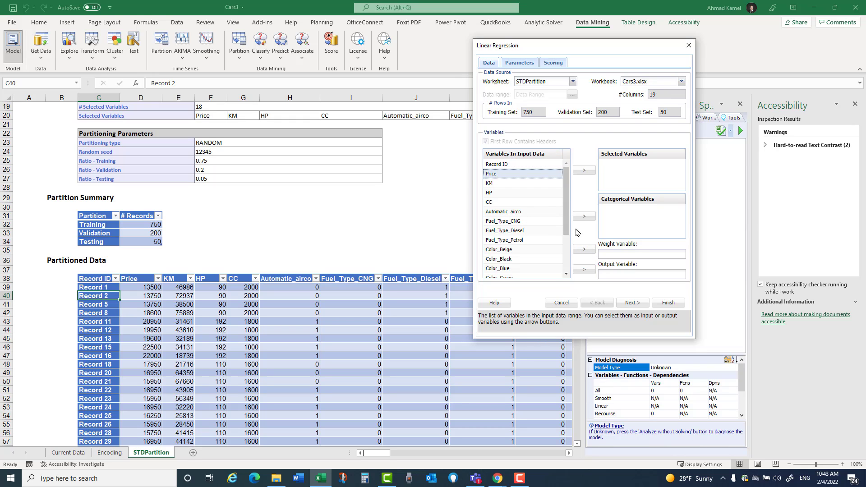
left_click(584, 271)
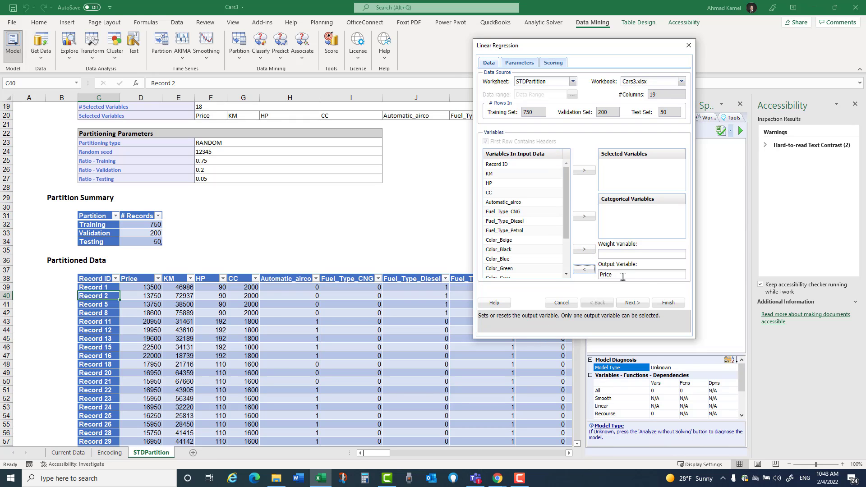
Add KM, HP, CC and Automatic_airco to the selected variables of the linear regression
left_click(489, 174)
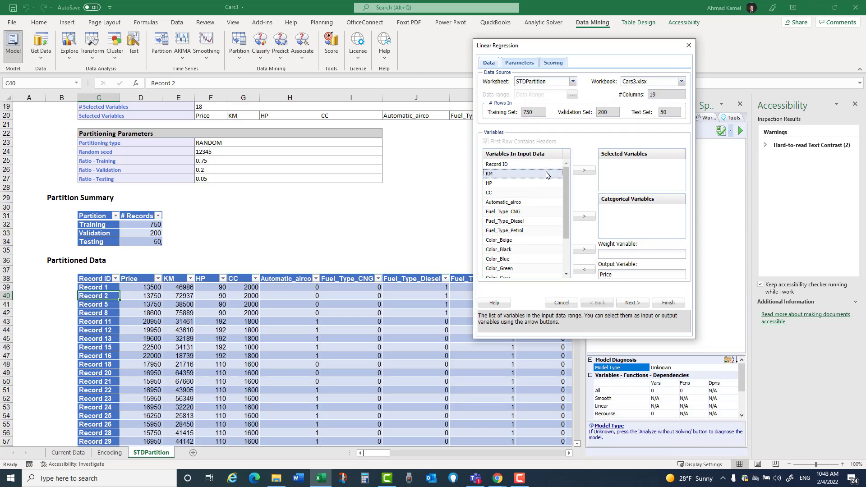
left_click(584, 170)
left_click(489, 174)
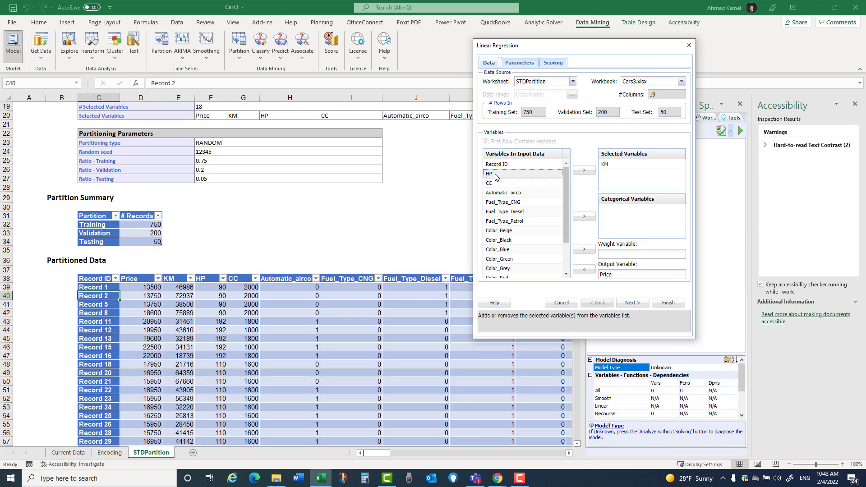
left_click(583, 170)
left_click(489, 174)
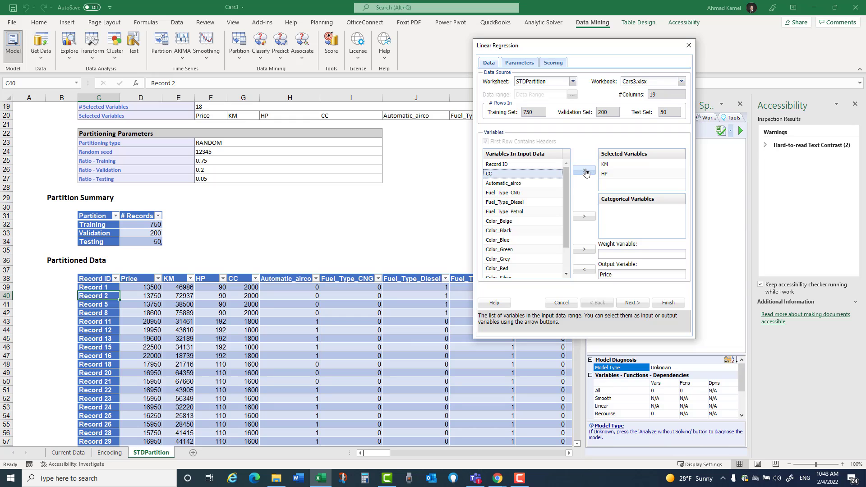
left_click(584, 170)
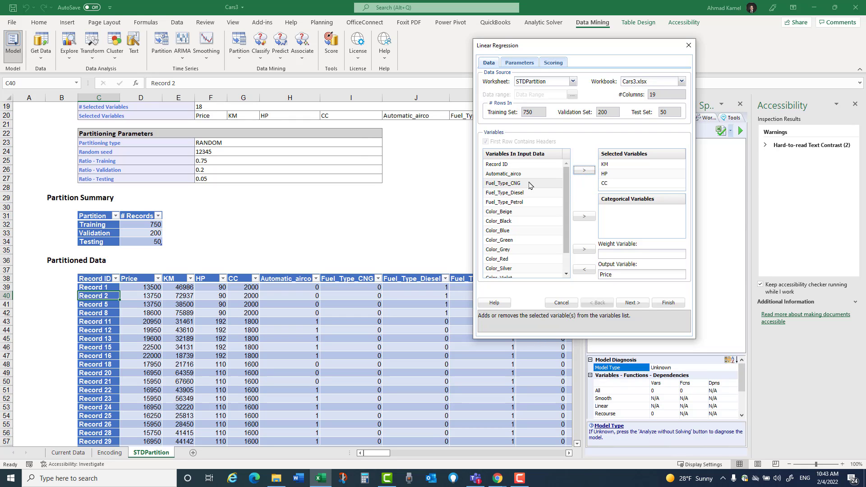
left_click(503, 174)
left_click(580, 170)
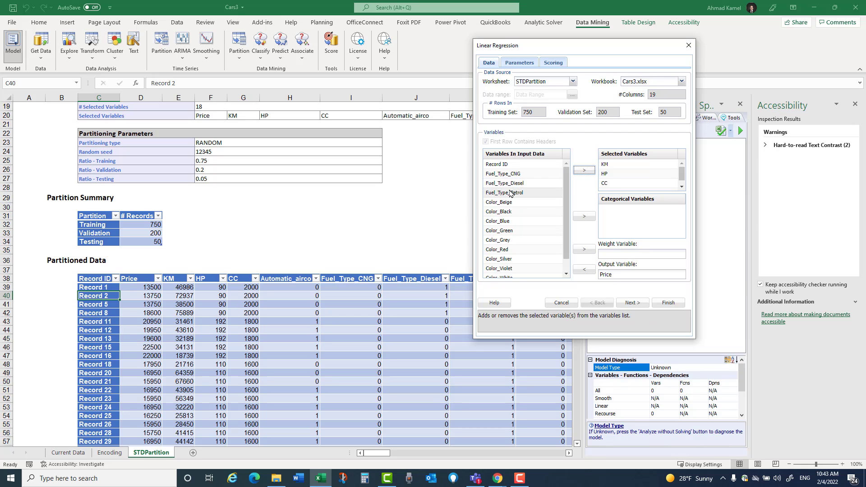
Add the Fuel_Type_Petrol and Fuel_Type_Diesel dummies to the selected variables, leaving out Fuel_Type_CNG
left_click(509, 192)
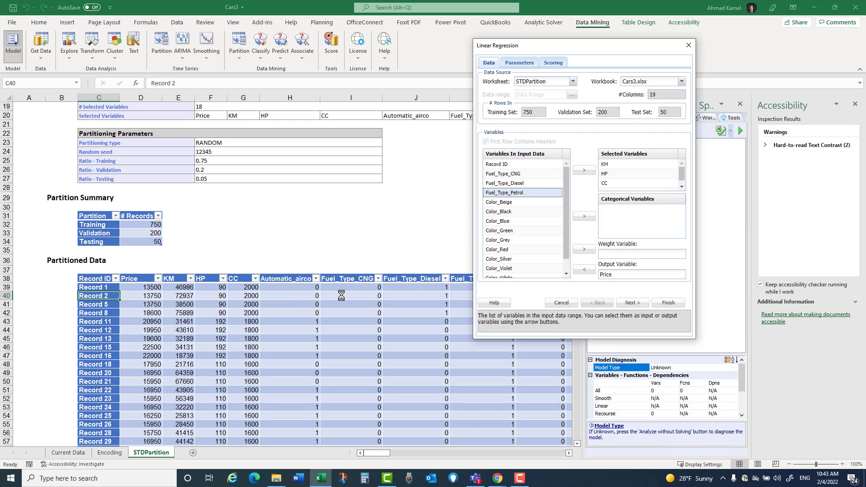
left_click(525, 183)
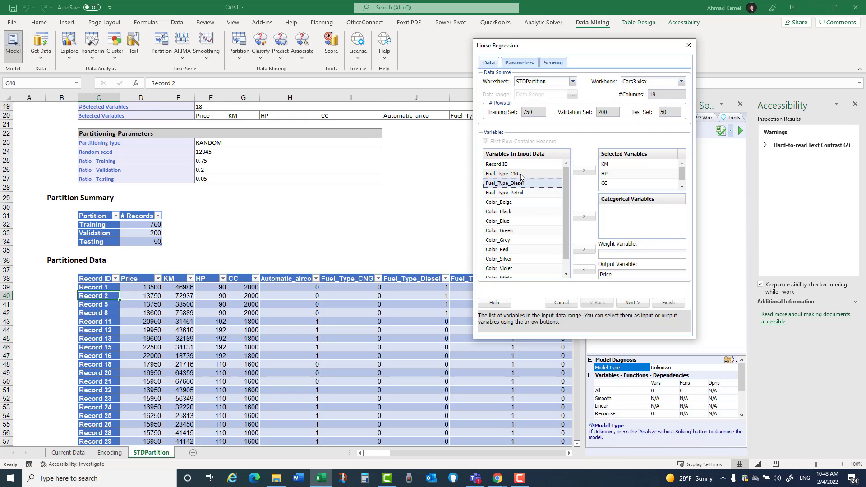
left_click(521, 174)
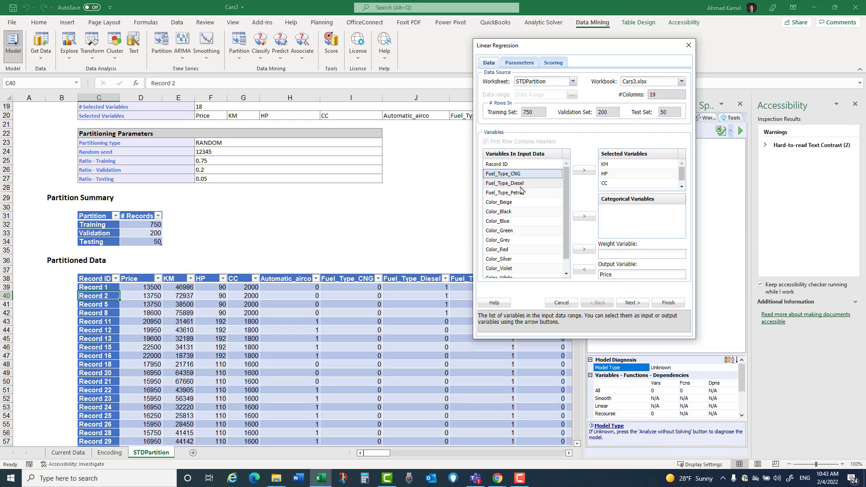
left_click(517, 192)
left_click(583, 171)
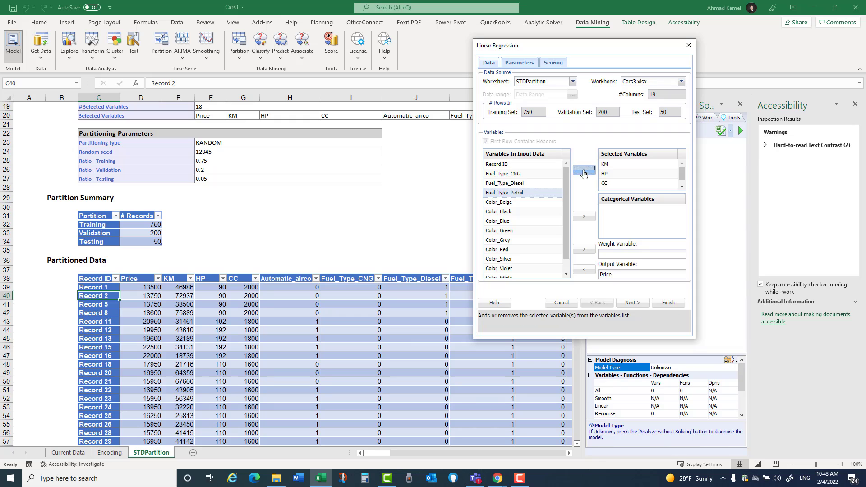
left_click(523, 183)
left_click(583, 171)
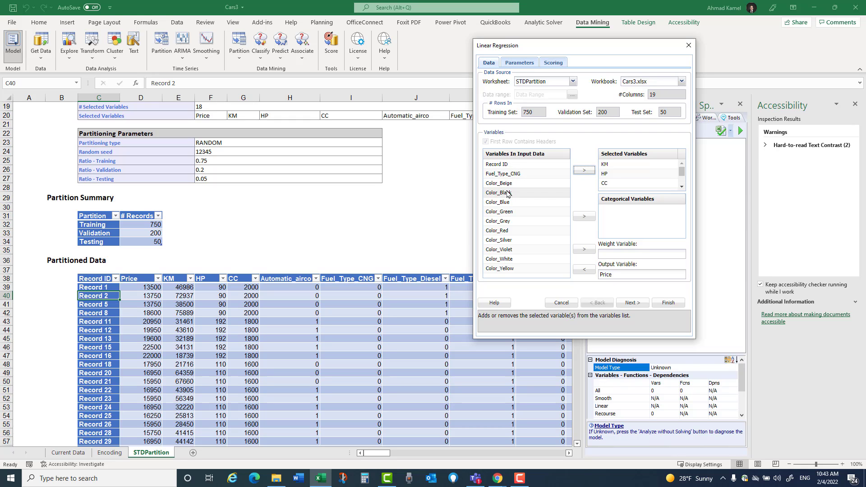
Add the color dummies from Color_Beige through Color_White to the selected variables, leaving out Color_Yellow
left_click(516, 184)
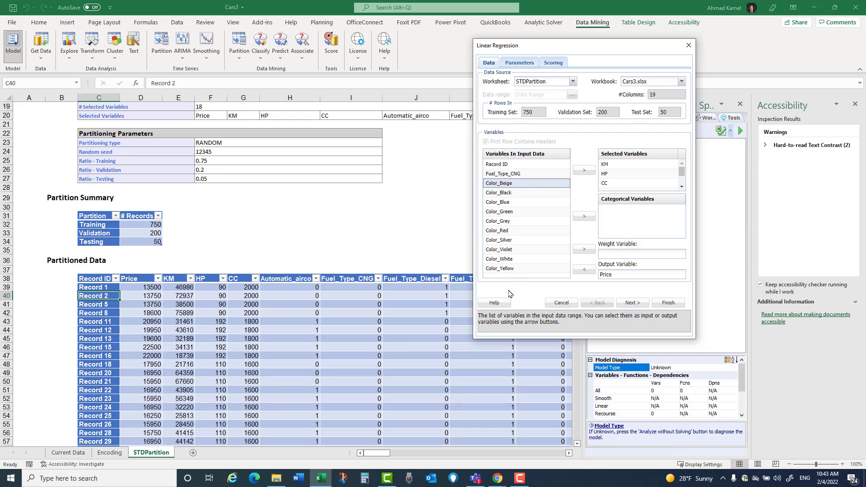
left_click(514, 259, "shift")
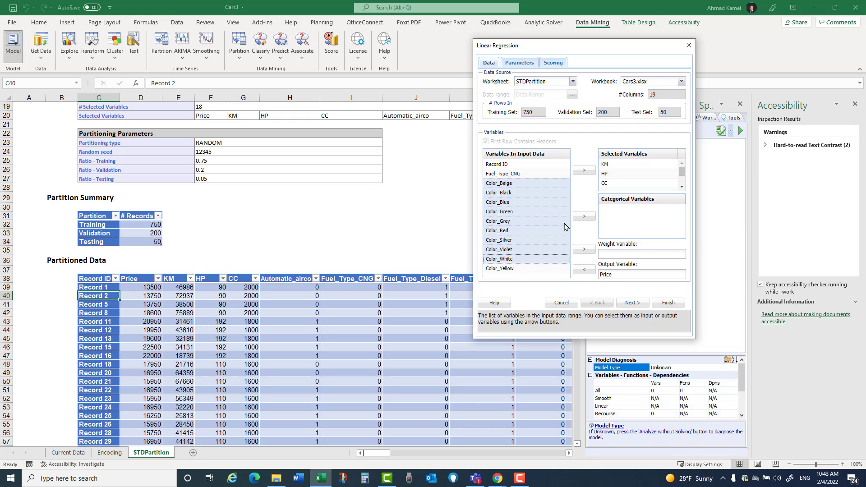
left_click(586, 171)
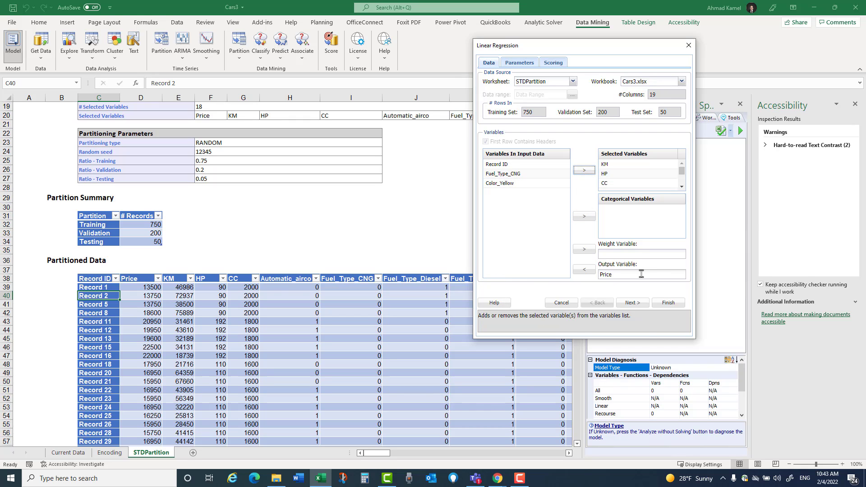
Enable detailed reports for the training, validation and test data scoring and run the linear regression
left_click(636, 306)
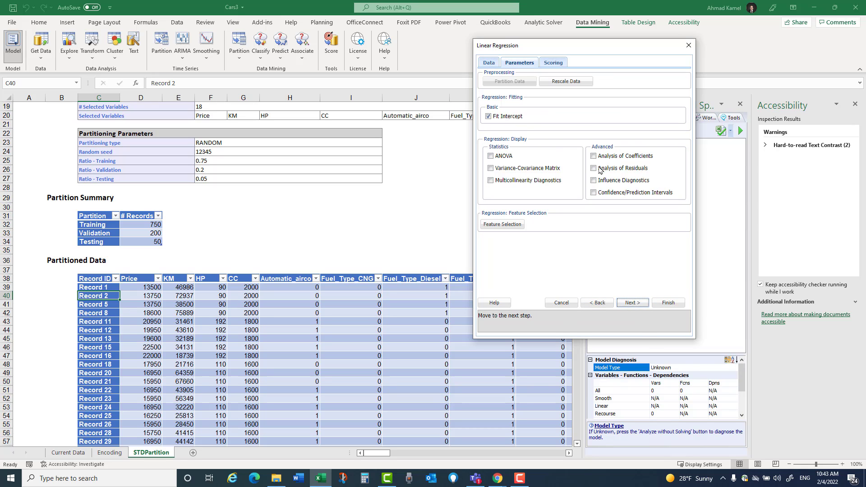
left_click(631, 303)
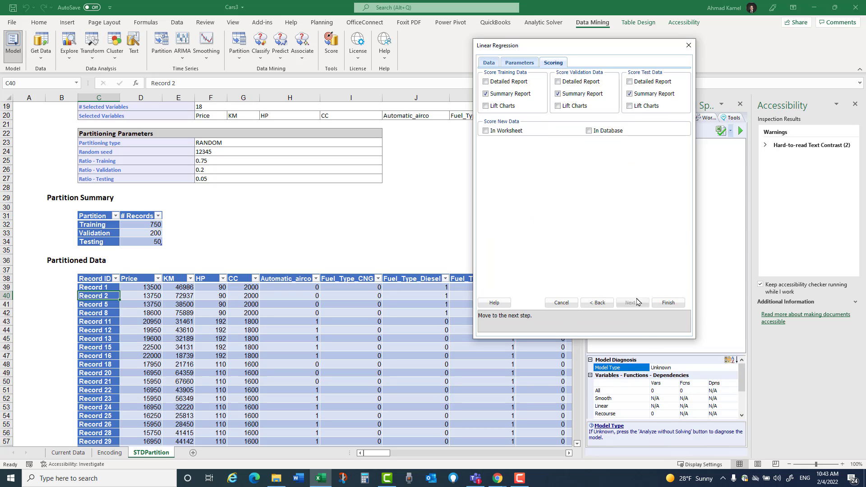
left_click(487, 82)
left_click(558, 82)
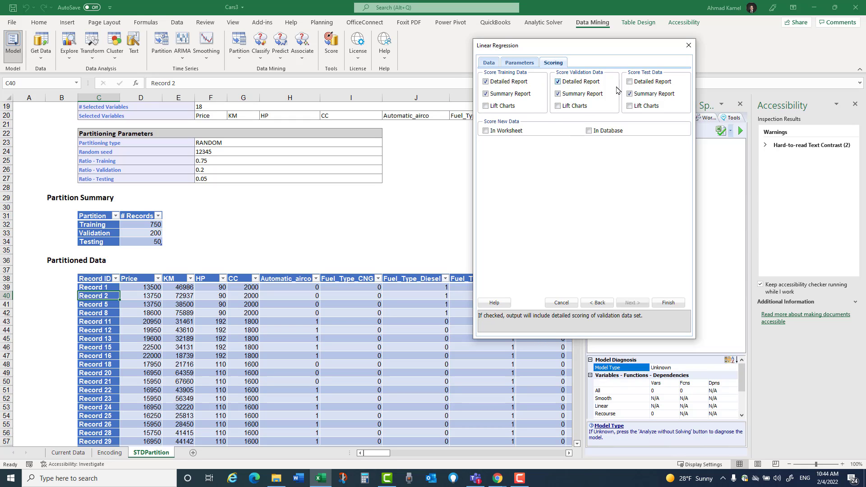
left_click(630, 82)
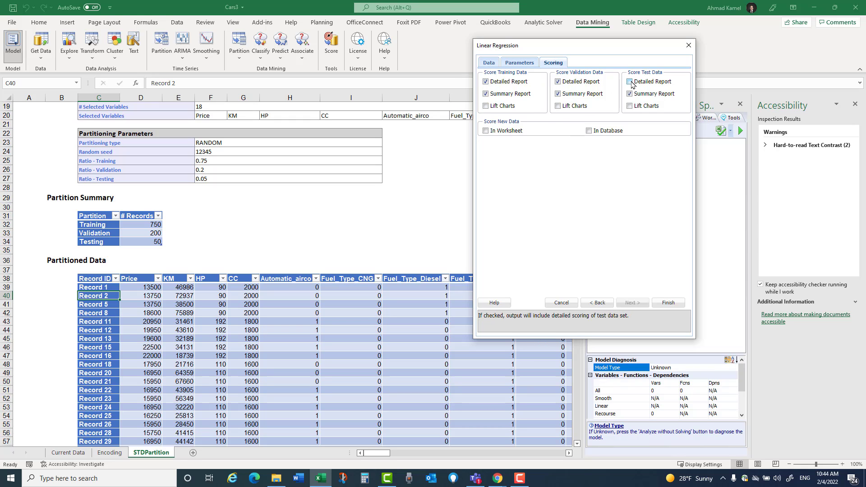
left_click(661, 305)
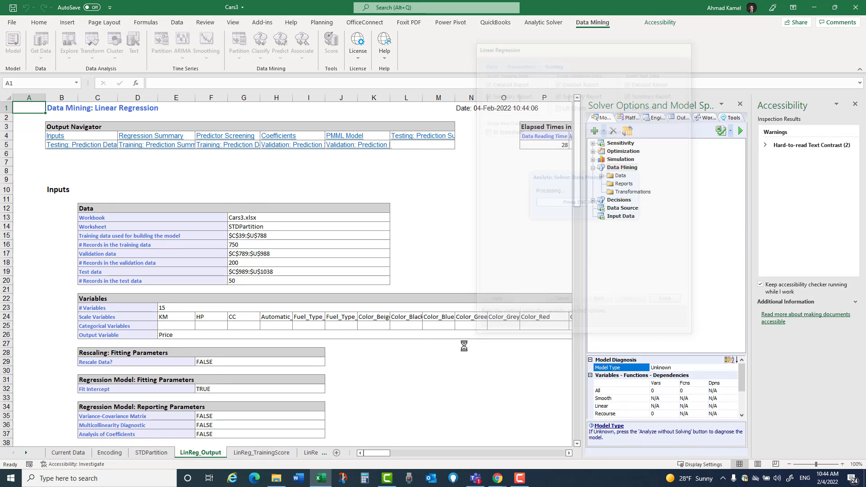
Fit the width of column C in the LinReg_Output sheet to the full predictor names
scroll(252, 357, "down", 9)
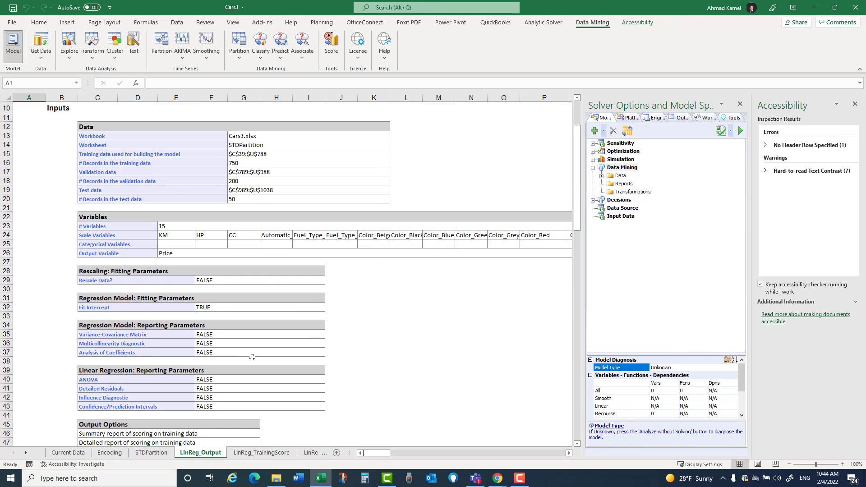
scroll(252, 357, "up", 3)
scroll(252, 357, "down", 13)
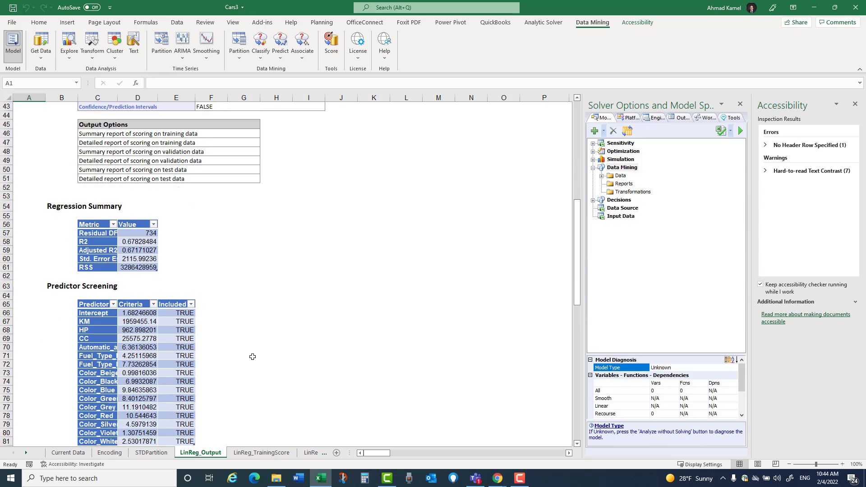
scroll(252, 357, "down", 3)
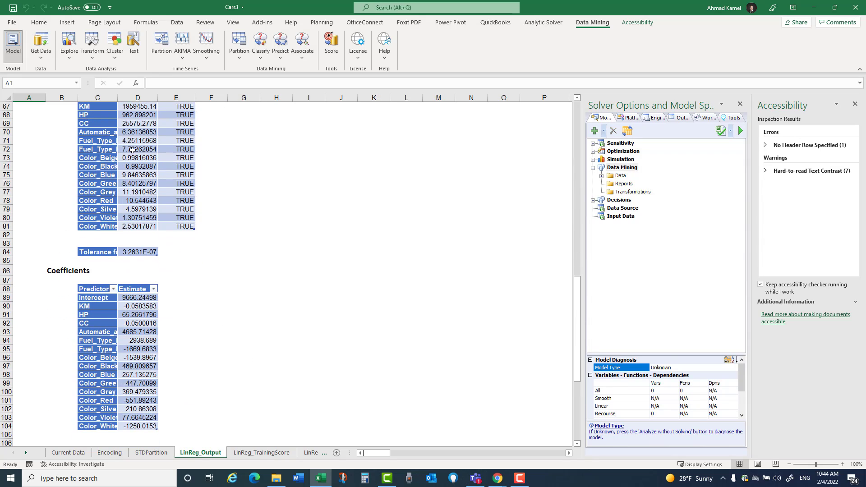
double_click(117, 98)
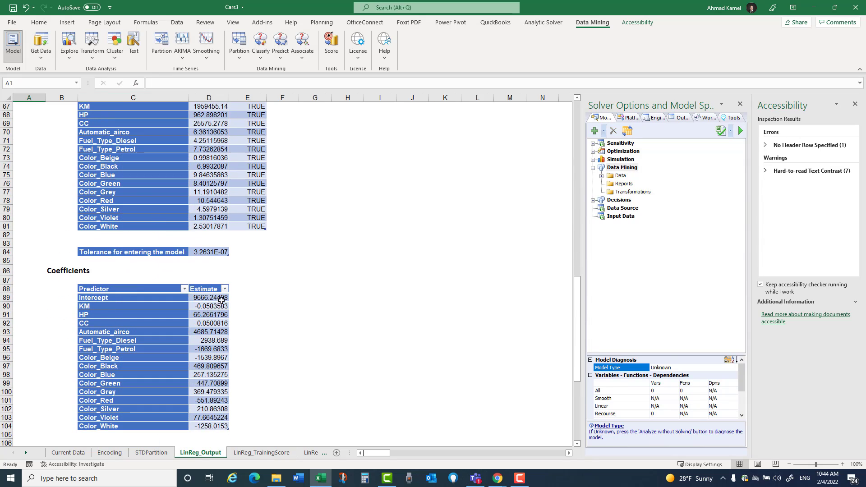
Format the coefficient estimates in D89:D104, from Intercept to Color_White, with the comma number style
left_click(221, 299)
scroll(216, 271, "down", 2)
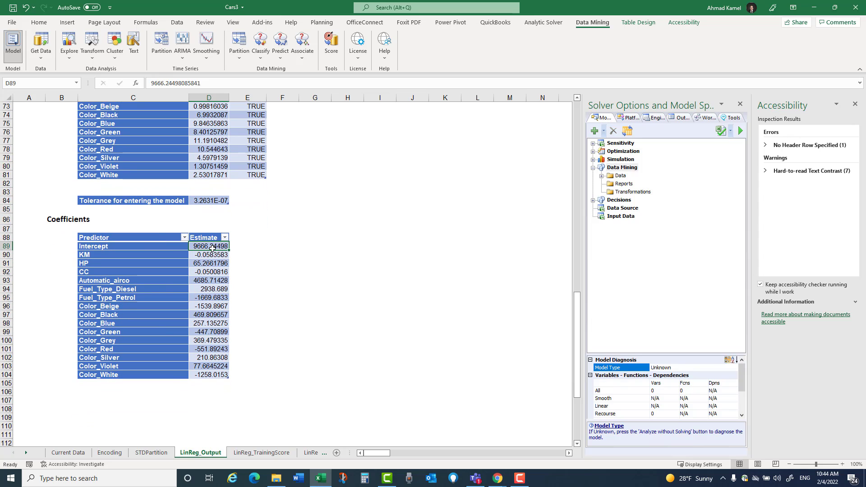
left_click_drag(212, 248, 209, 376)
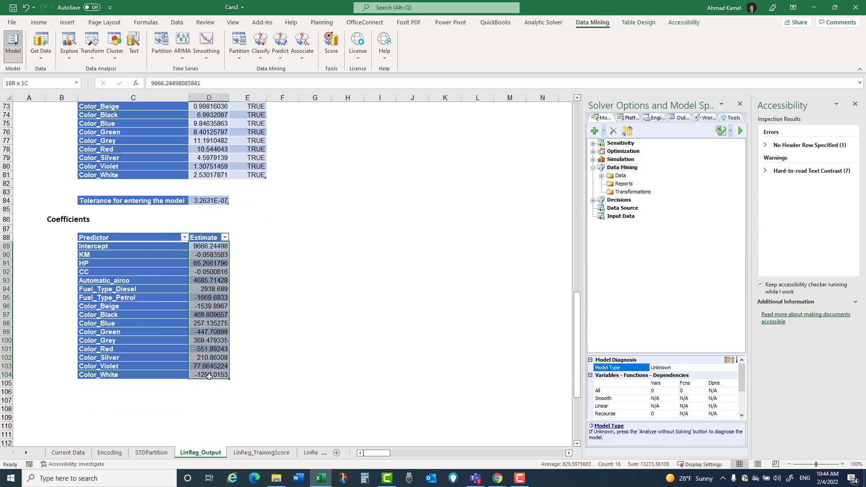
left_click(37, 22)
left_click(361, 54)
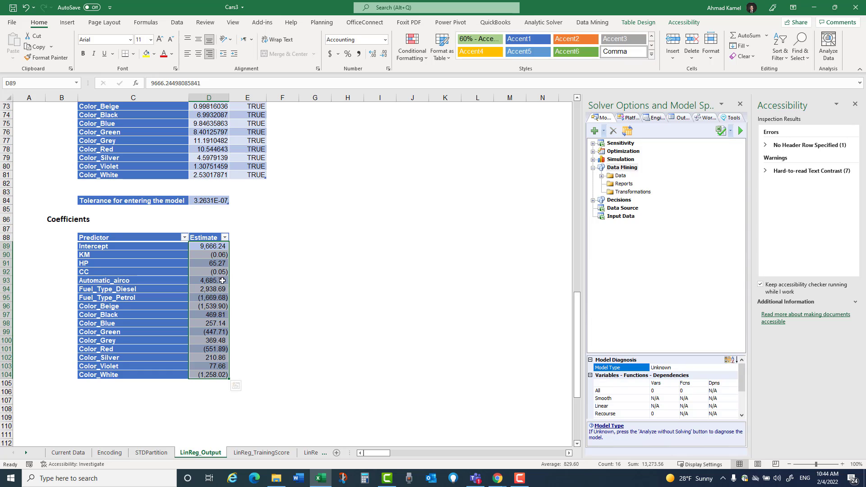
left_click(212, 249)
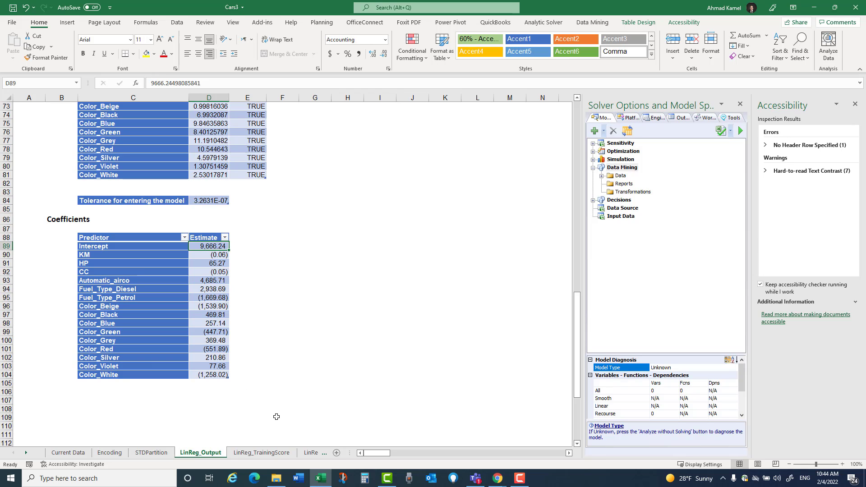
Examine Record 1 in the training prediction details of the LinReg_TrainingScore sheet
left_click(258, 454)
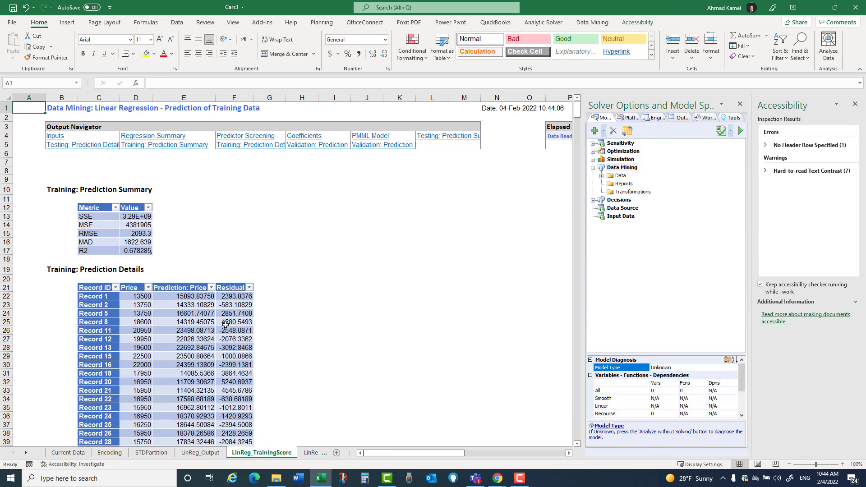
left_click(93, 297)
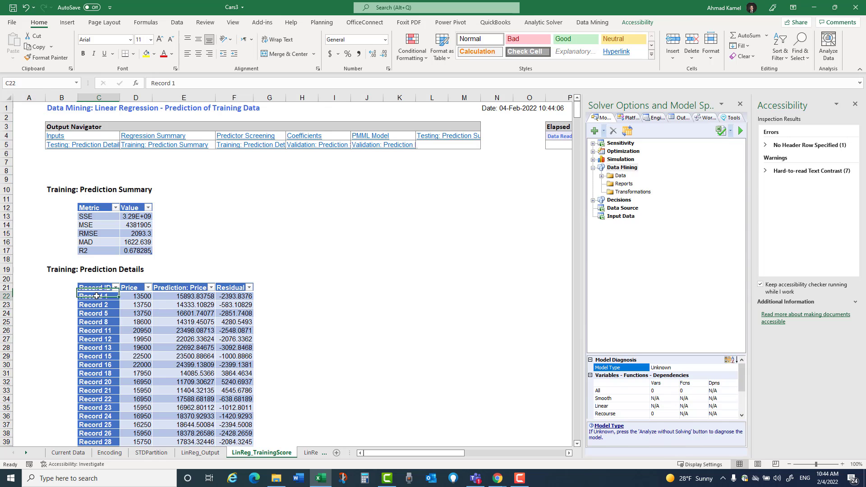
right_click(101, 297)
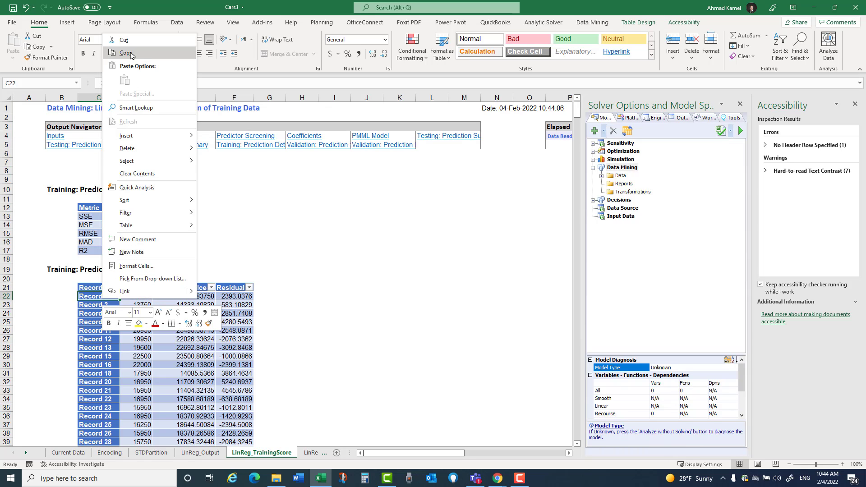
key("Escape")
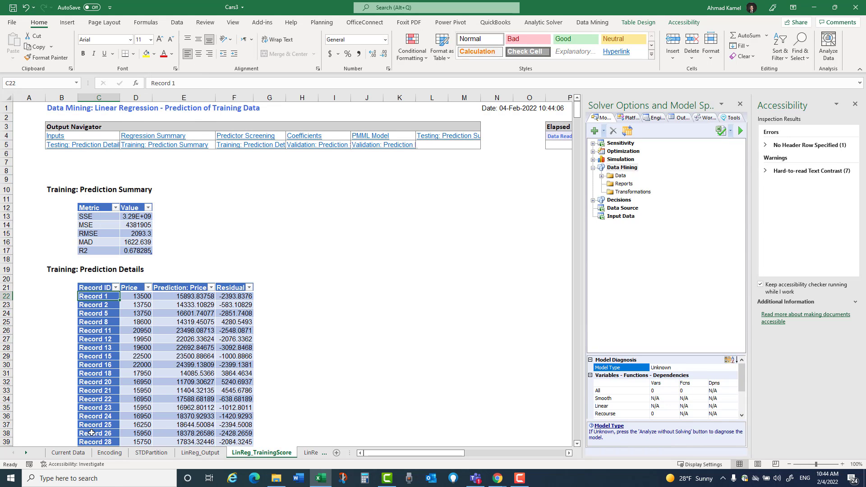
Look up the price of Record 1 and its predictor values from KM onward in the STDPartition sheet
left_click(144, 456)
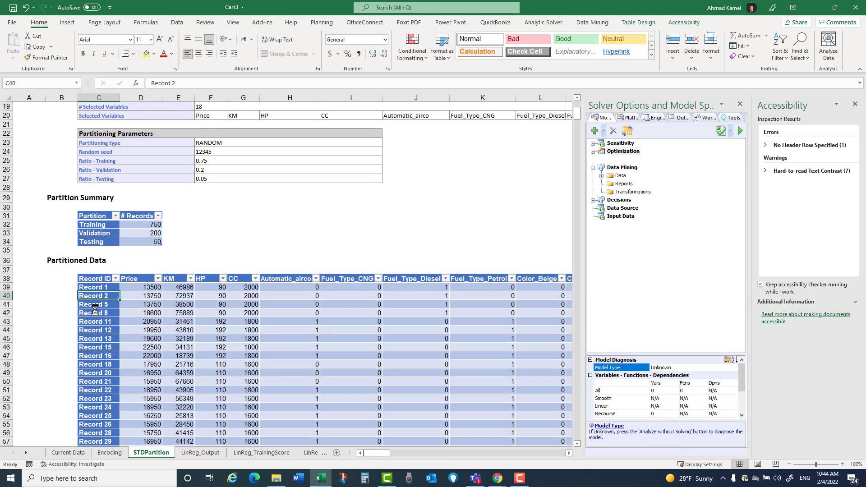
left_click(103, 287)
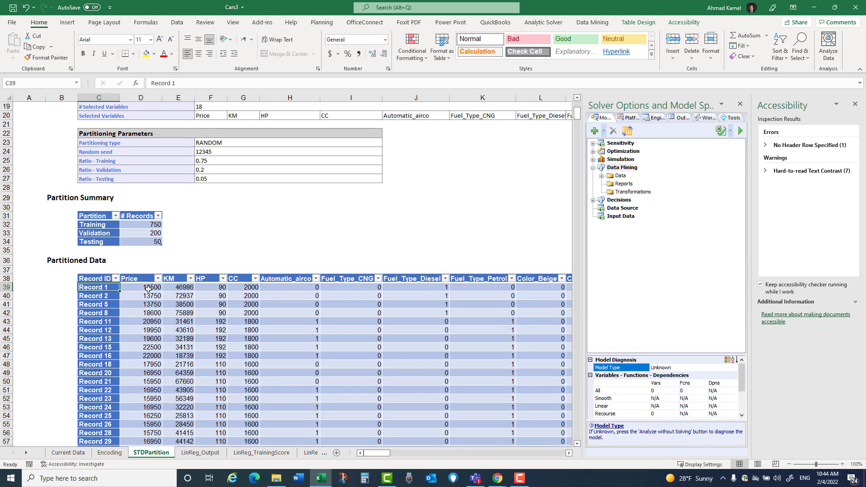
left_click(148, 288)
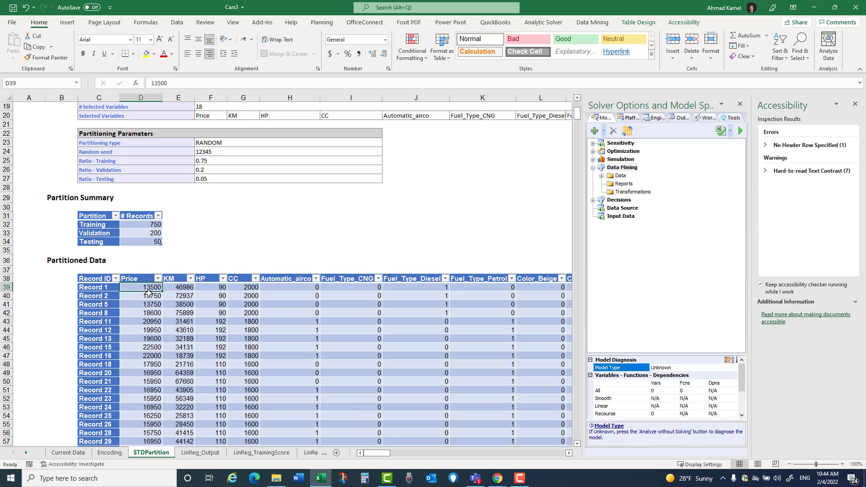
key("Right")
key("shift+Right")
key("shift+Right")
key("shift+Right")
key("shift+Right")
key("shift+Right")
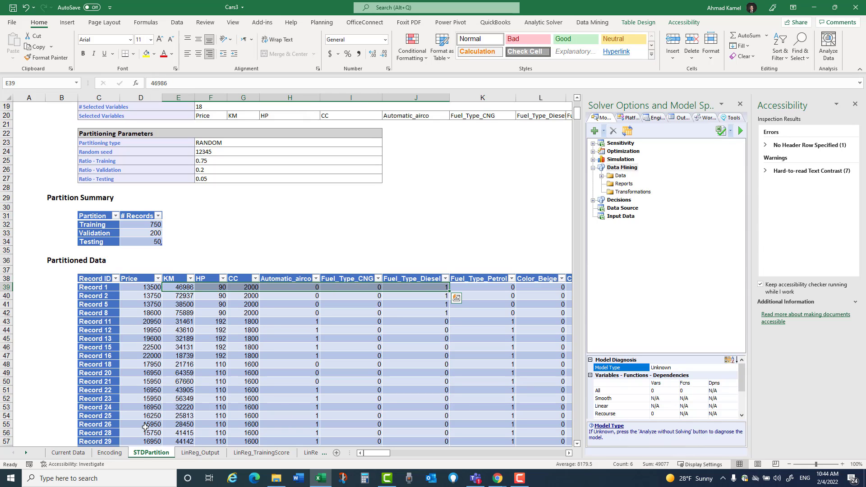
Return to the LinReg_TrainingScore sheet, check the predicted price of Record 1 and widen the Residual column
left_click(261, 452)
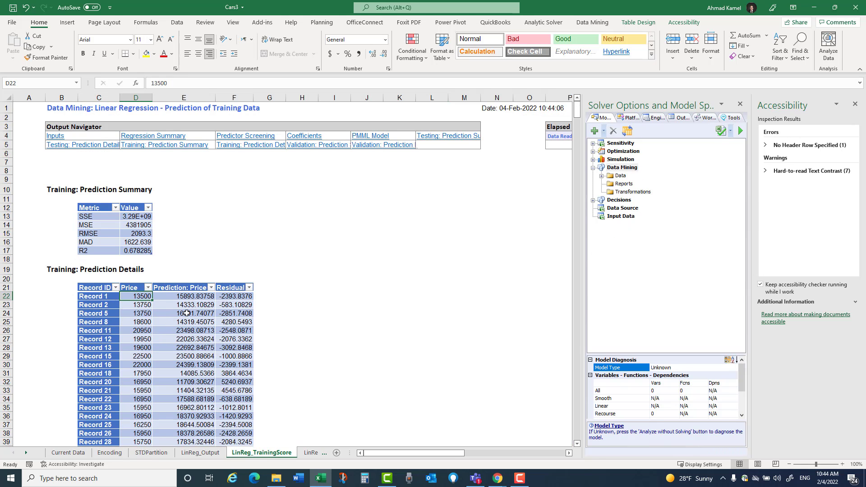
left_click(180, 297)
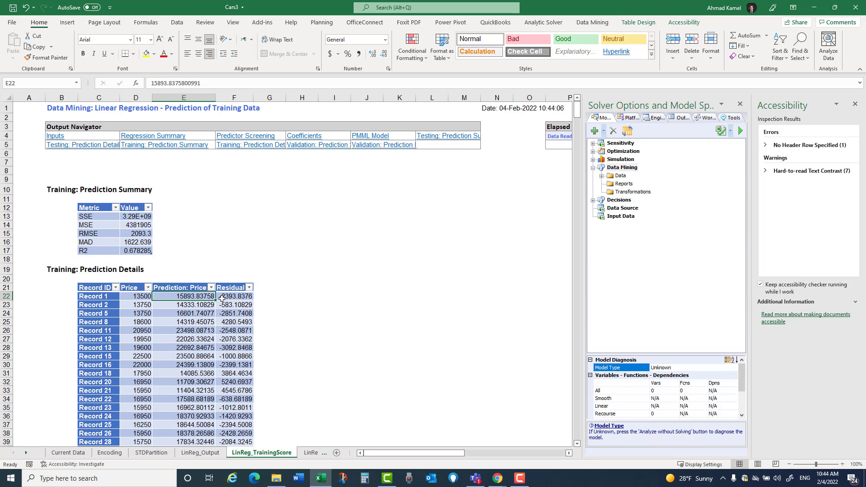
left_click(244, 296)
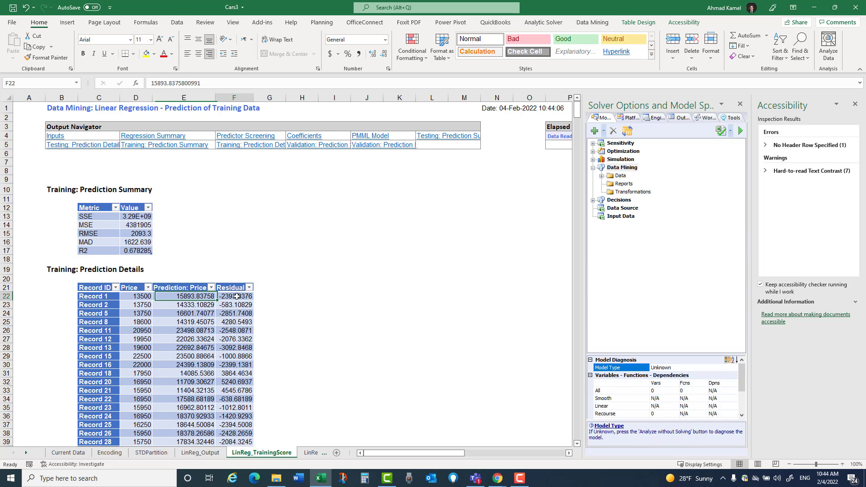
left_click_drag(252, 98, 269, 98)
Enter a formula in G22 that subtracts the predicted price from the actual price of Record 1
left_click(297, 296)
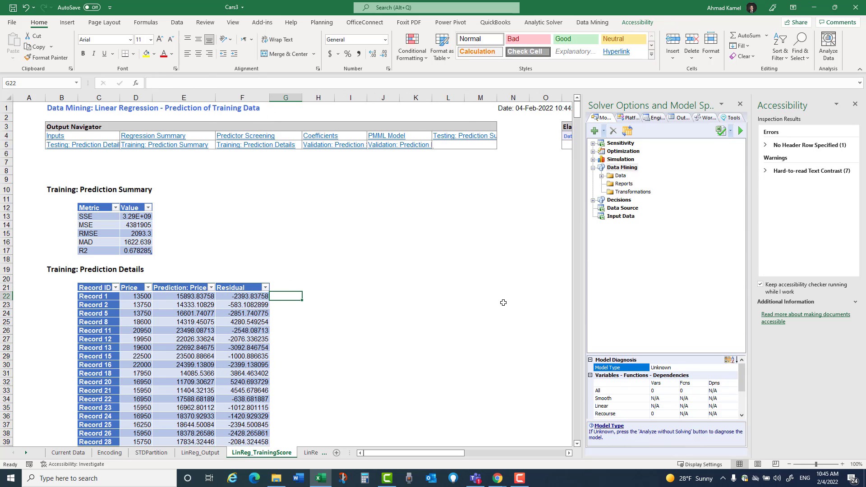
type("=")
key("Left")
key("Left")
key("Left")
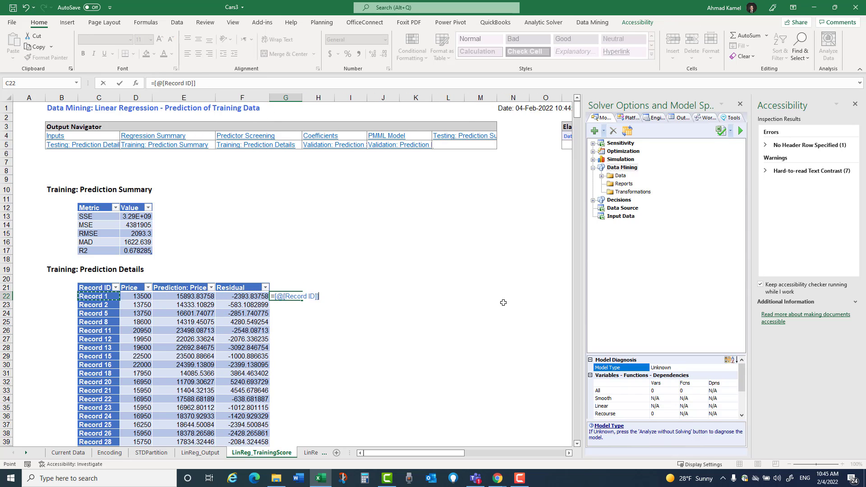
type("-")
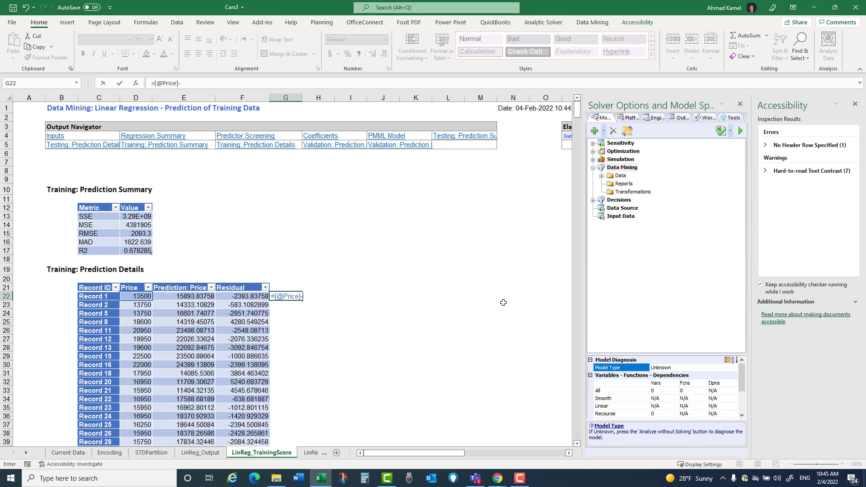
key("Left")
key("Left")
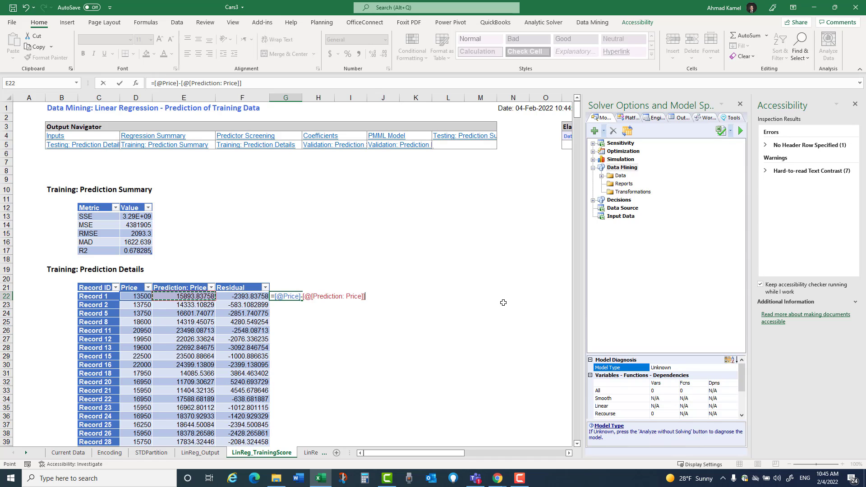
key("Return")
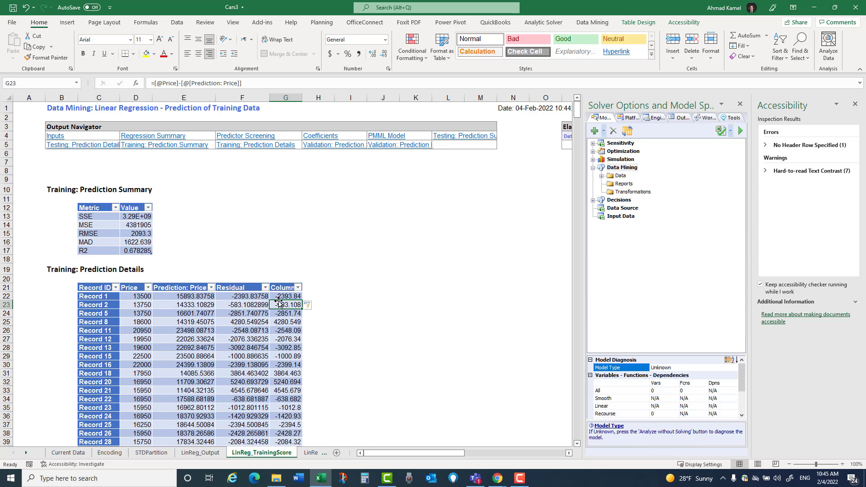
Undo the automatic fill of the residual formula down column G and the table expansion into that column
left_click(285, 296)
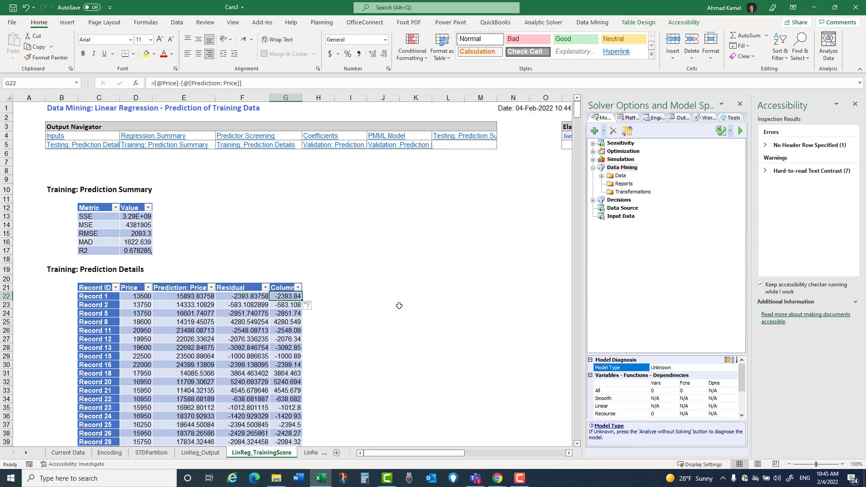
left_click(26, 8)
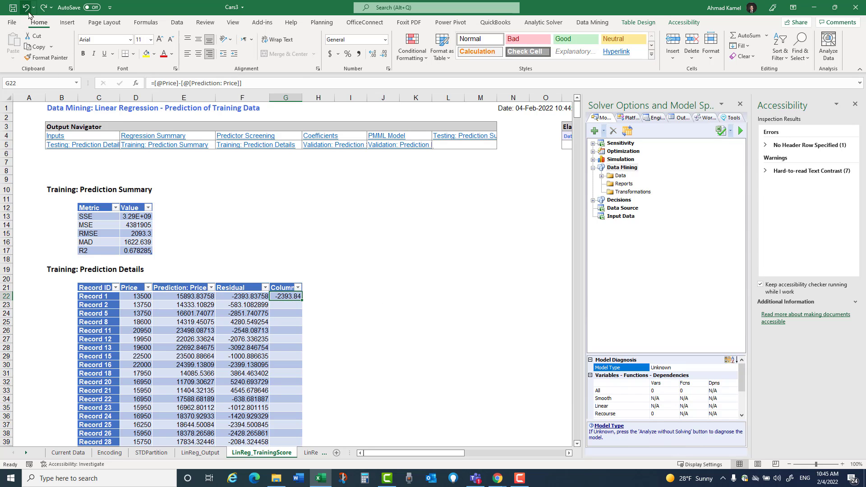
key("ctrl+z")
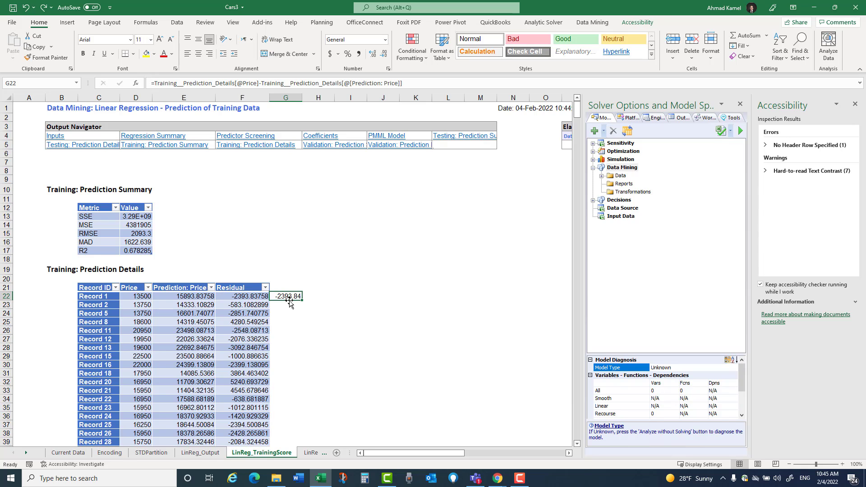
Scan the remaining training residuals and review the Residual column of the validation records in the LinReg_ValidationScore sheet
scroll(284, 301, "down", 9)
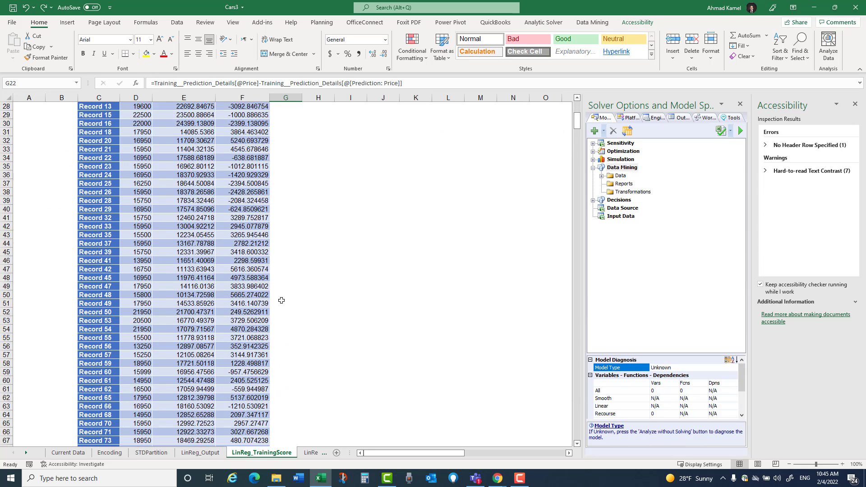
scroll(281, 301, "down", 20)
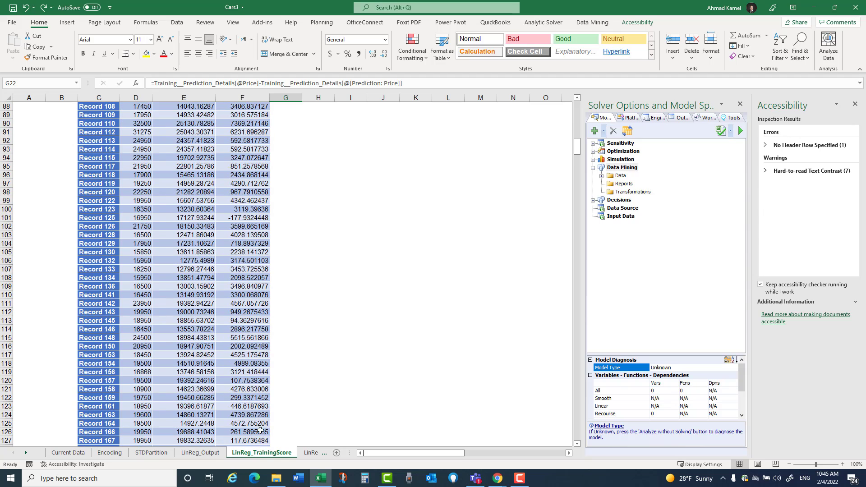
left_click(26, 453)
left_click(26, 453)
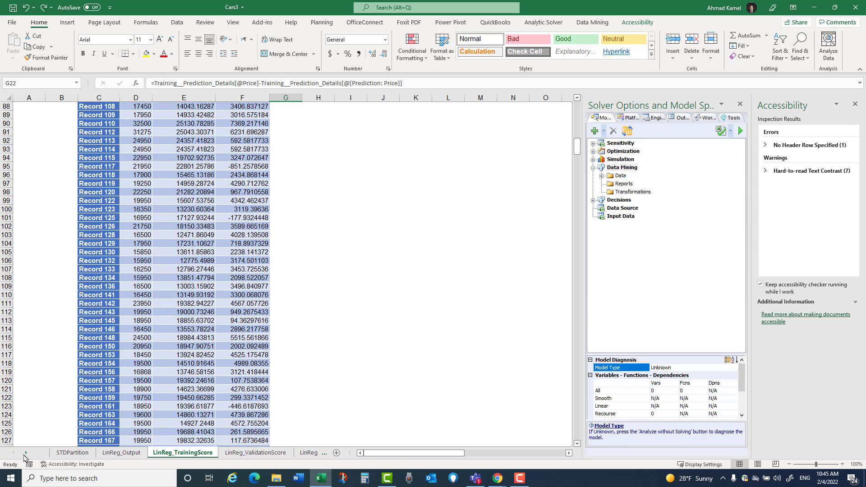
left_click(263, 454)
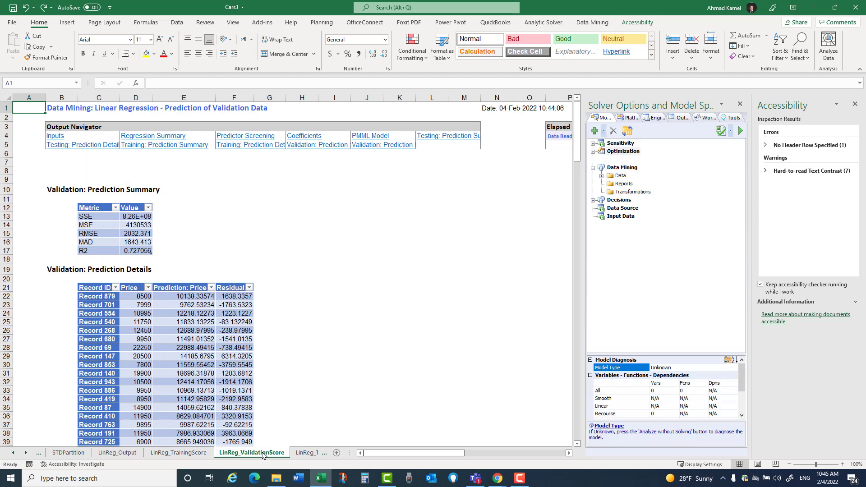
scroll(229, 316, "down", 4)
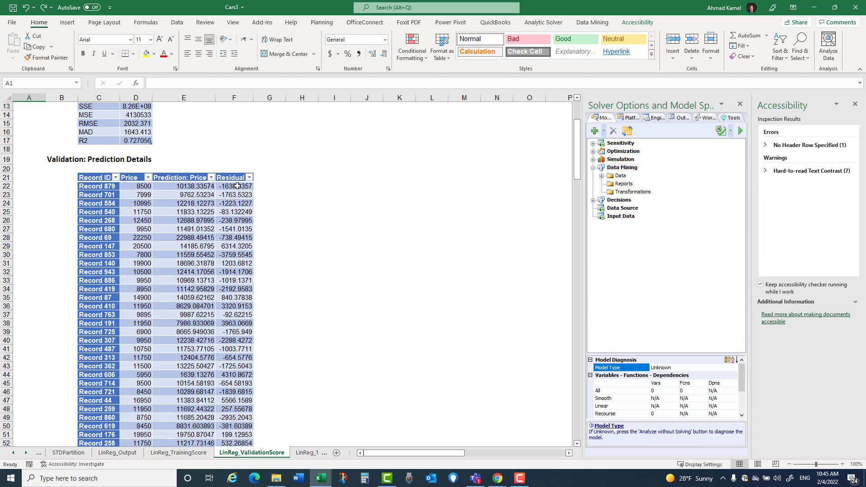
left_click_drag(237, 186, 235, 391)
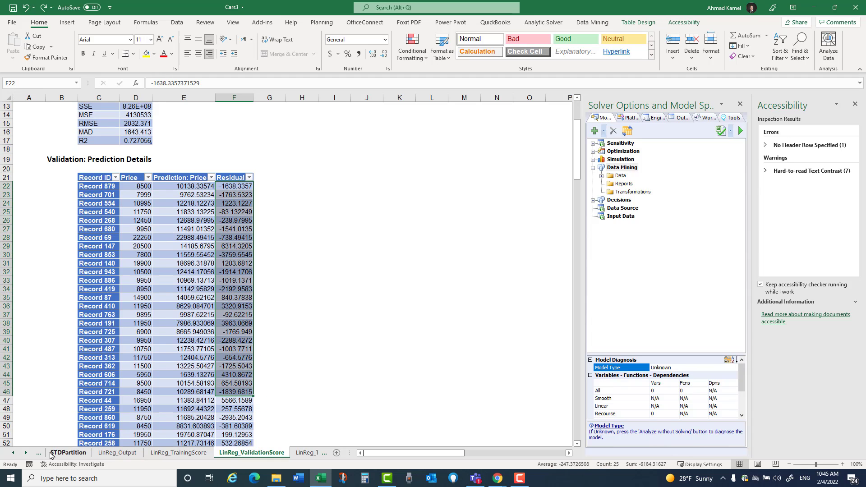
Go to the LinReg_TestScore sheet and look through the prices, predictions and residuals down to the last testing record
left_click(26, 453)
left_click(26, 452)
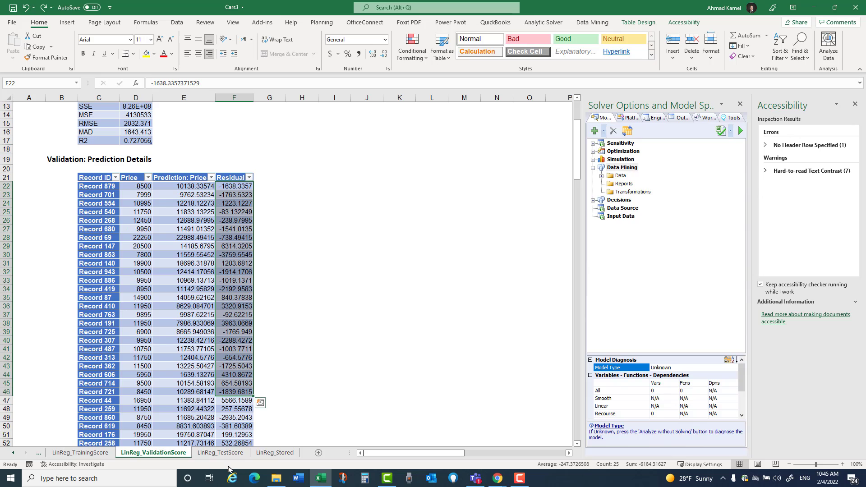
left_click(221, 453)
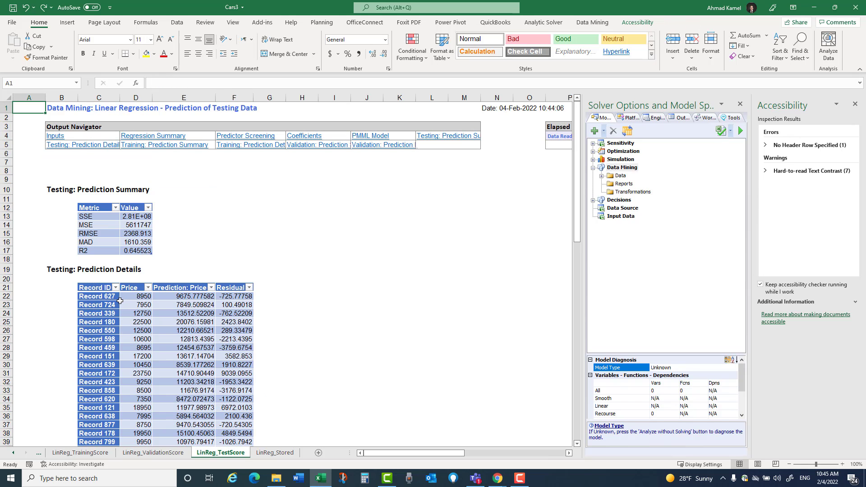
scroll(119, 301, "down", 16)
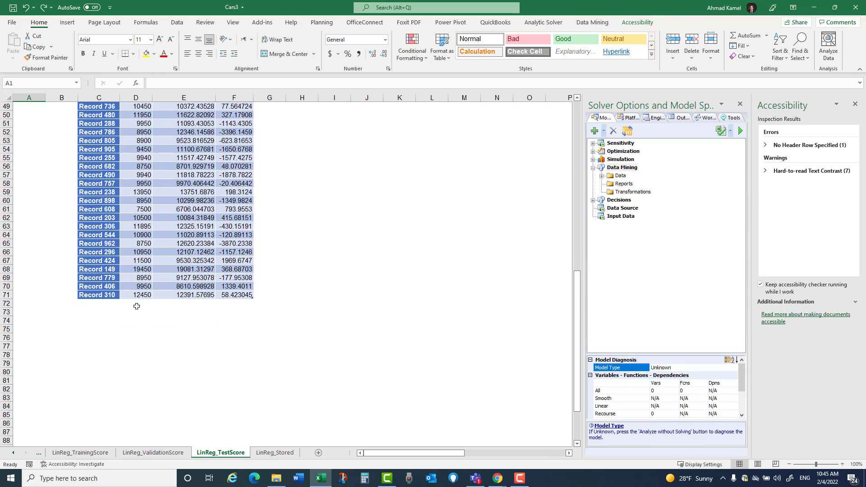
scroll(137, 306, "up", 12)
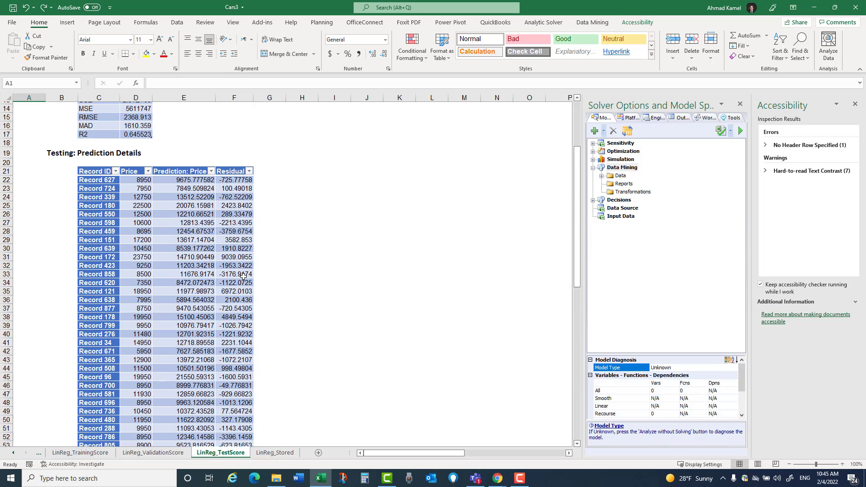
Apply the comma number format to the Price, Prediction: Price and Residual values of all testing records
left_click_drag(135, 180, 234, 337)
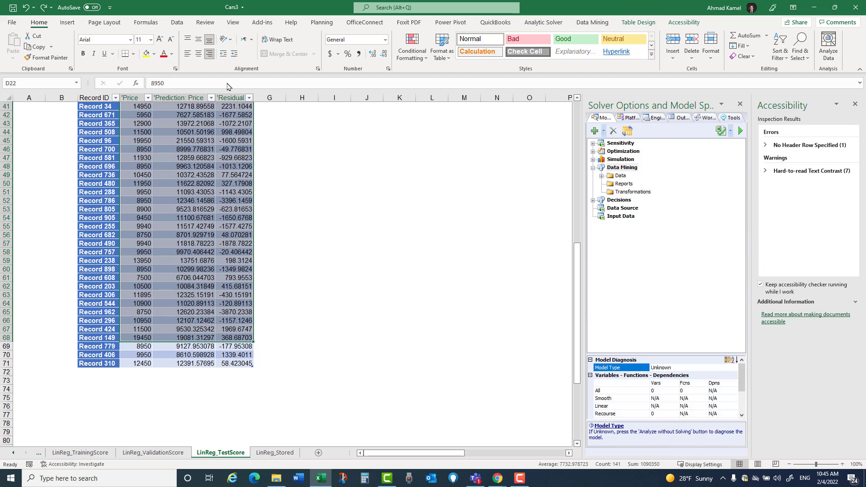
left_click_drag(135, 363, 230, 18)
left_click(358, 54)
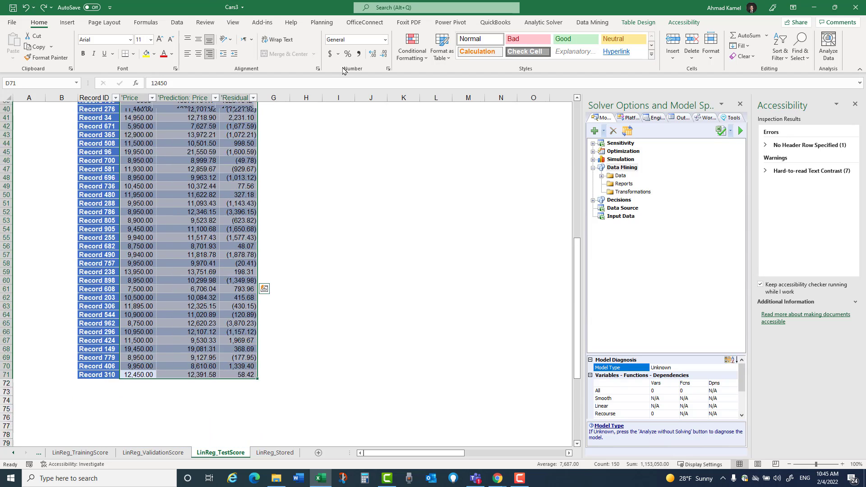
scroll(284, 198, "up", 13)
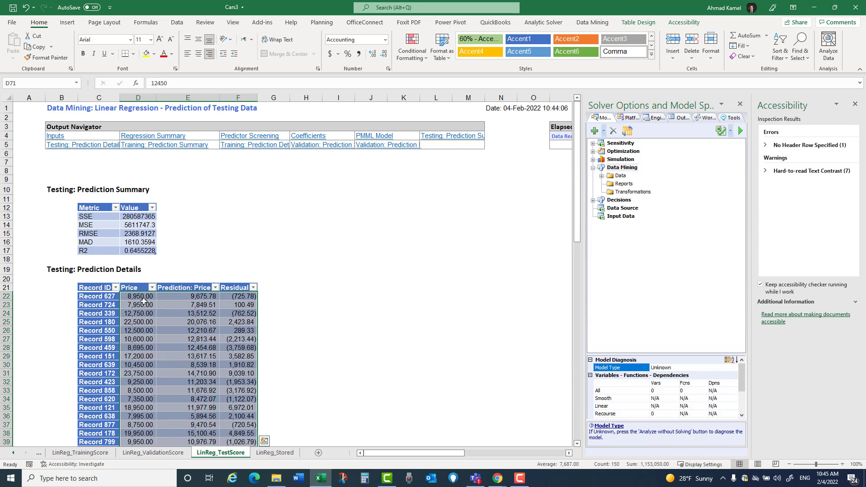
Examine the actual price and residual of Record 627, the first record in the testing prediction details
left_click(143, 301)
left_click(145, 296)
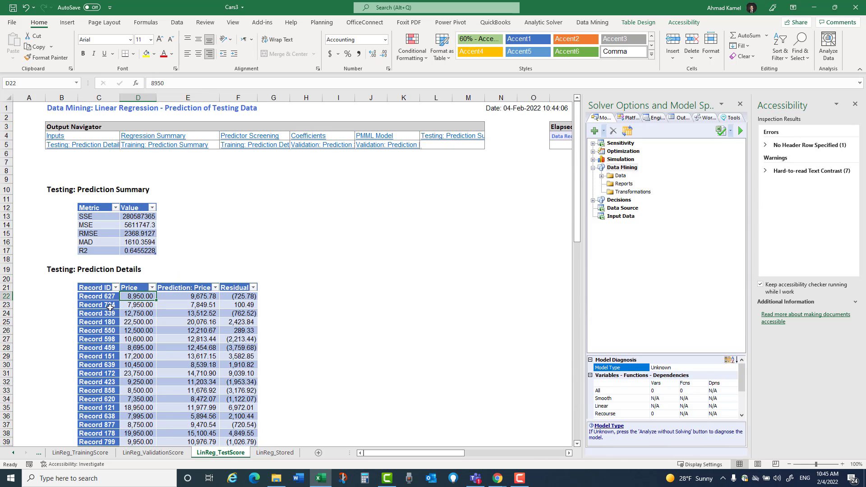
left_click(108, 299)
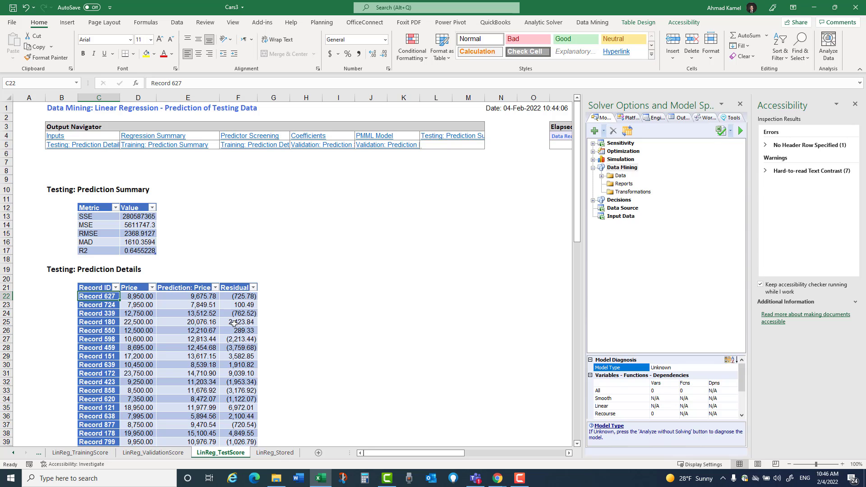
left_click(246, 297)
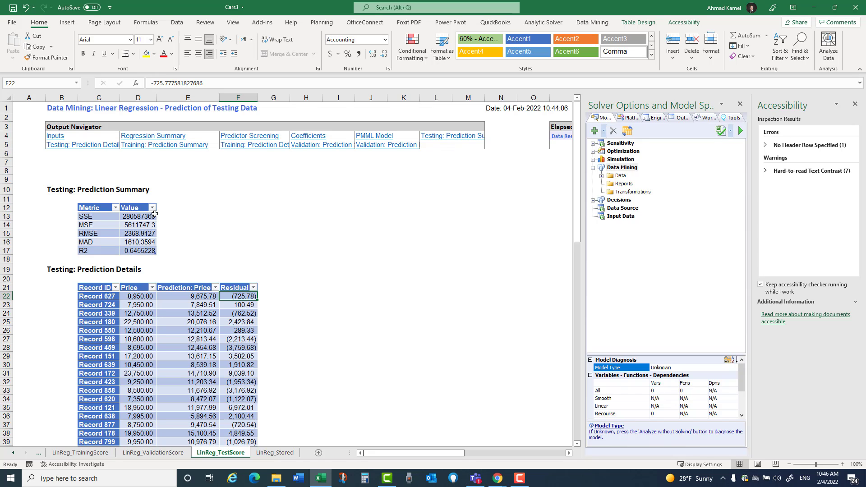
Apply the comma number format to the metric values in the Testing: Prediction Summary and select the RMSE value
left_click_drag(144, 217, 144, 251)
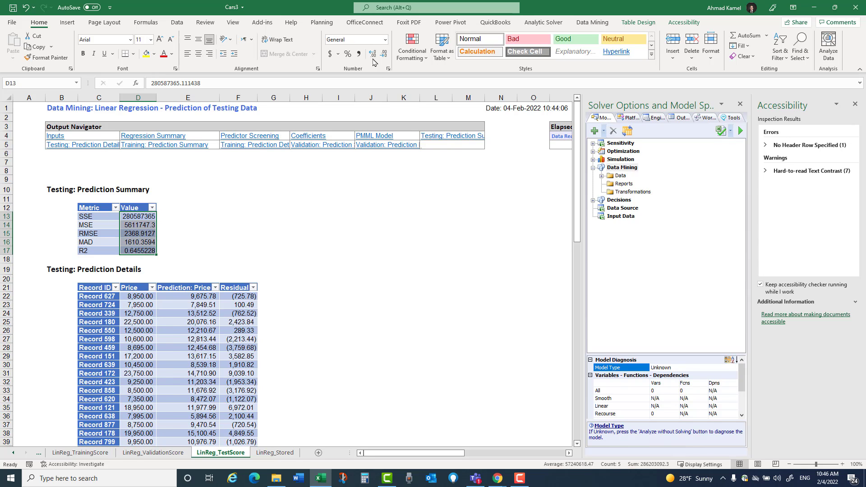
left_click(359, 53)
left_click(171, 234)
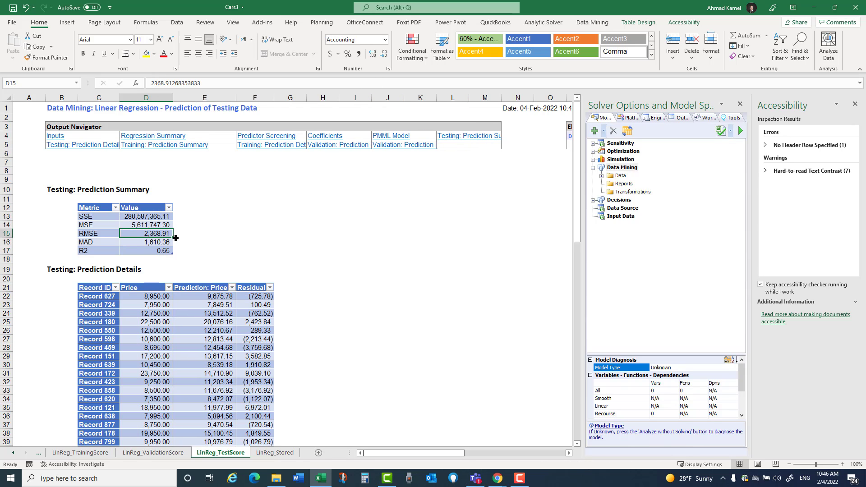